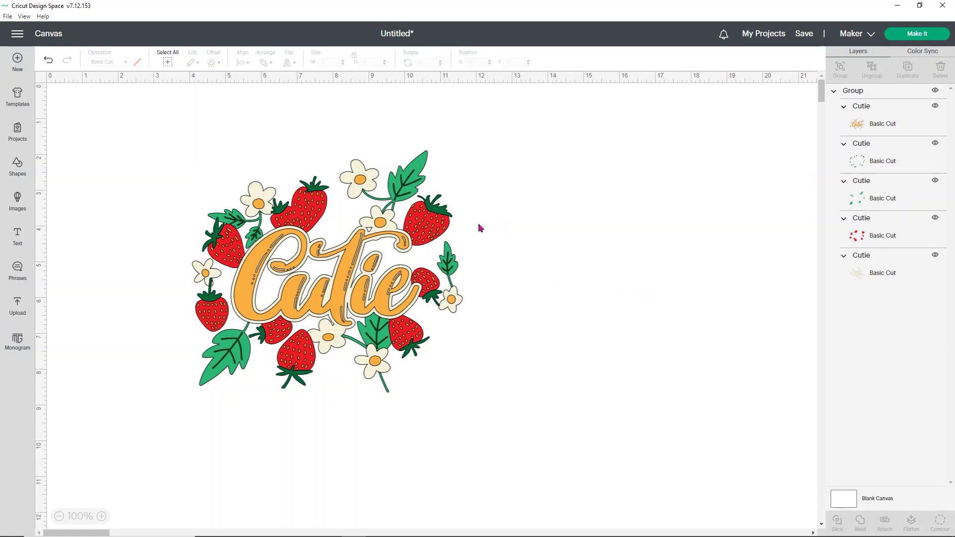
# Select the grouped Cutie strawberry design and rotate it slightly off upright.
pyautogui.click(415, 223)
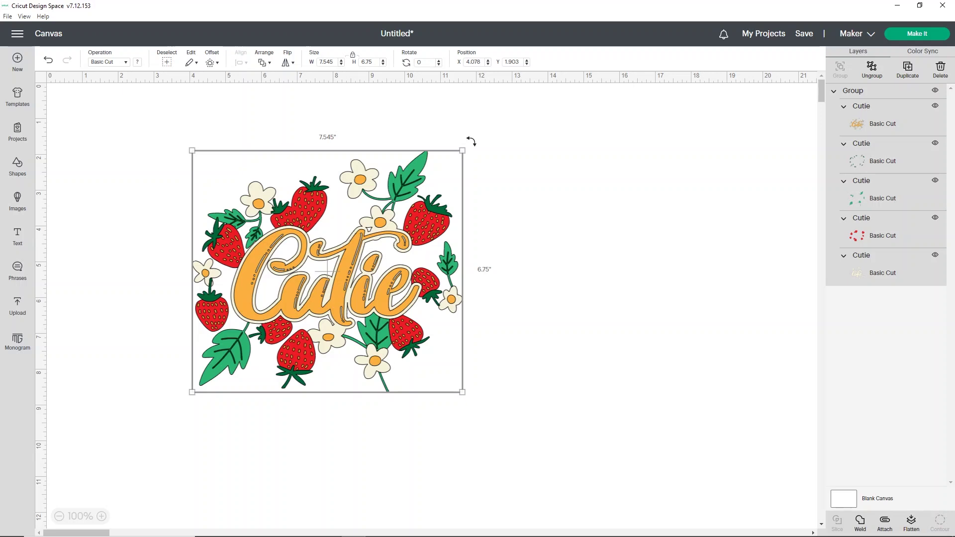
pyautogui.moveTo(471, 141)
pyautogui.mouseDown()
pyautogui.moveTo(525, 274)
pyautogui.moveTo(463, 142)
pyautogui.mouseUp()
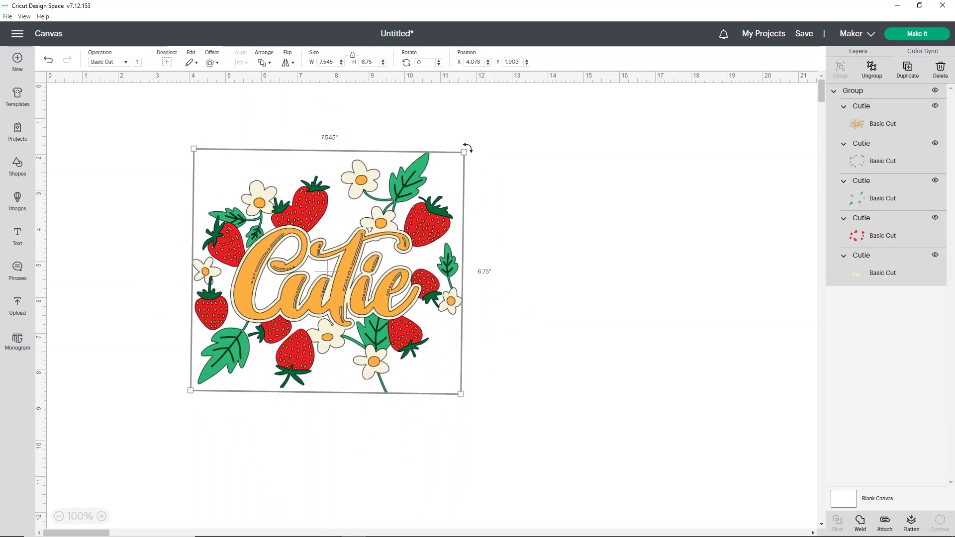
pyautogui.press('Escape')
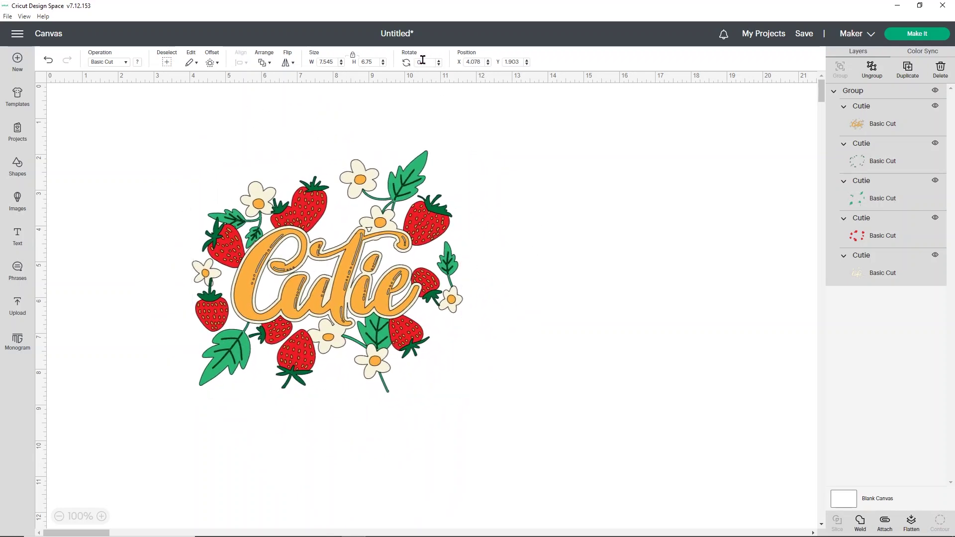
pyautogui.doubleClick(423, 61)
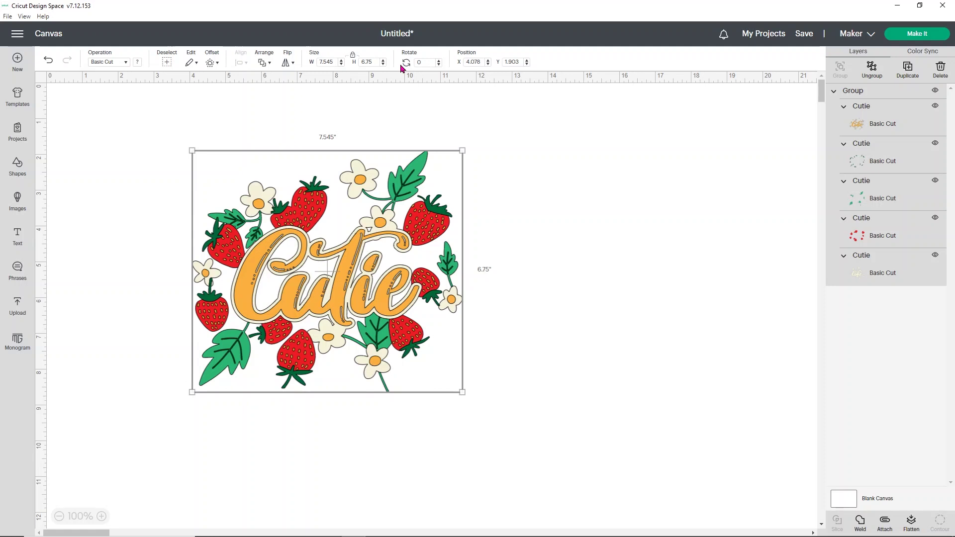
pyautogui.doubleClick(419, 61)
pyautogui.write('180')
pyautogui.press('Return')
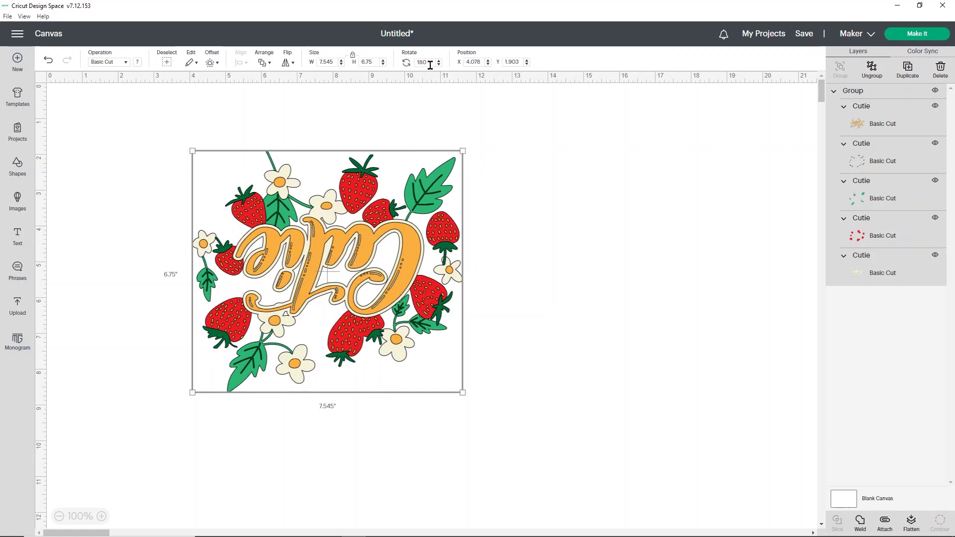
pyautogui.doubleClick(422, 61)
pyautogui.write('90')
pyautogui.press('Return')
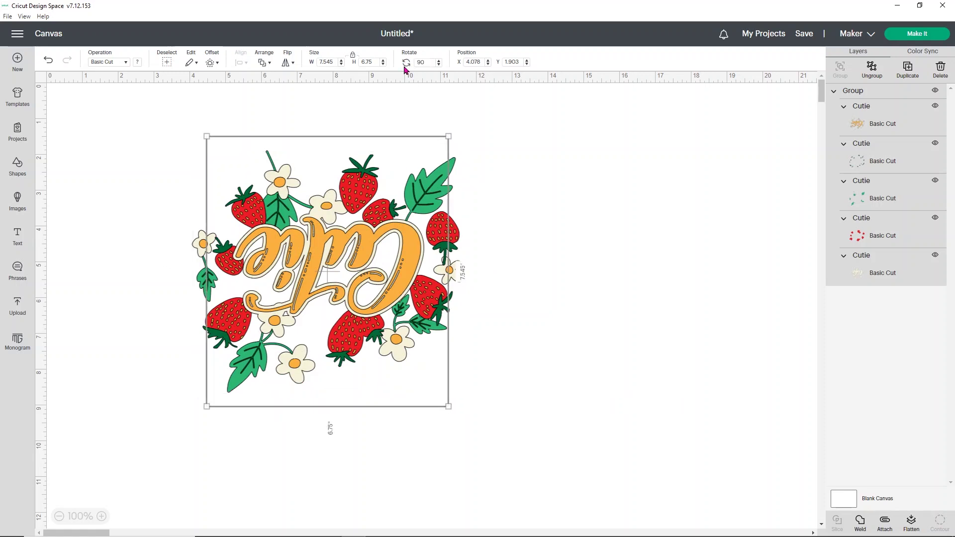
pyautogui.doubleClick(421, 63)
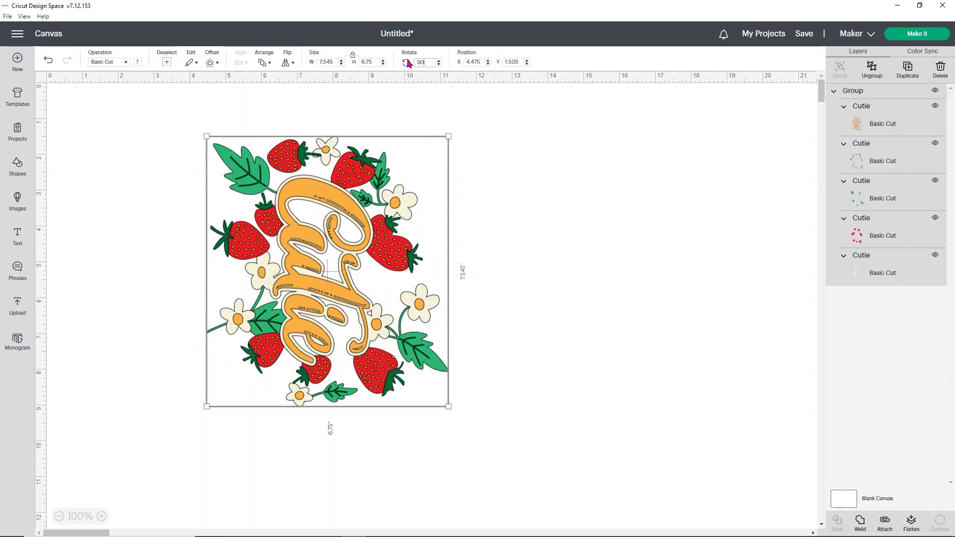
pyautogui.write('0')
pyautogui.press('Return')
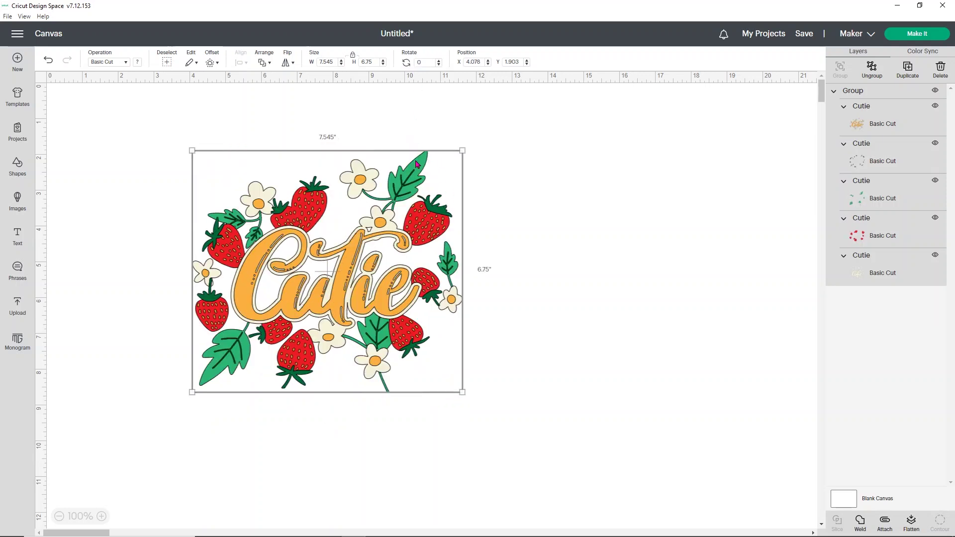
# Scale the Cutie design proportionally to about 6.5 by 5.8 inches.
pyautogui.click(543, 168)
pyautogui.click(456, 170)
pyautogui.moveTo(458, 152)
pyautogui.mouseDown()
pyautogui.moveTo(589, 116)
pyautogui.moveTo(580, 107)
pyautogui.moveTo(425, 184)
pyautogui.mouseUp()
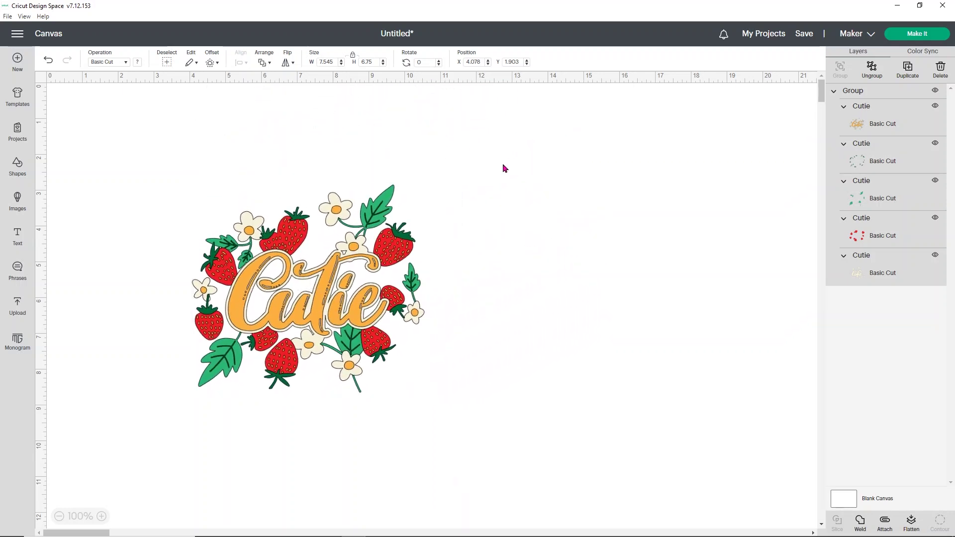
pyautogui.click(310, 238)
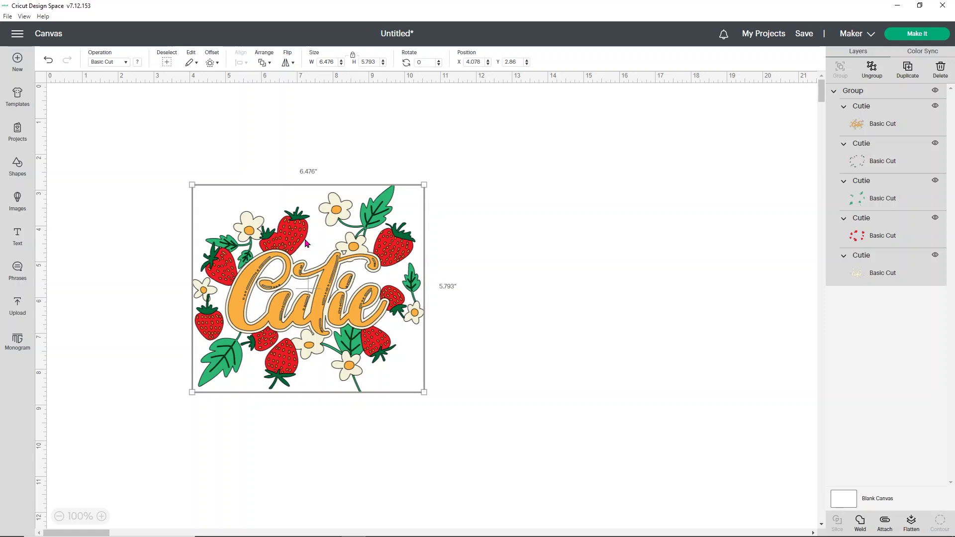
pyautogui.click(108, 384)
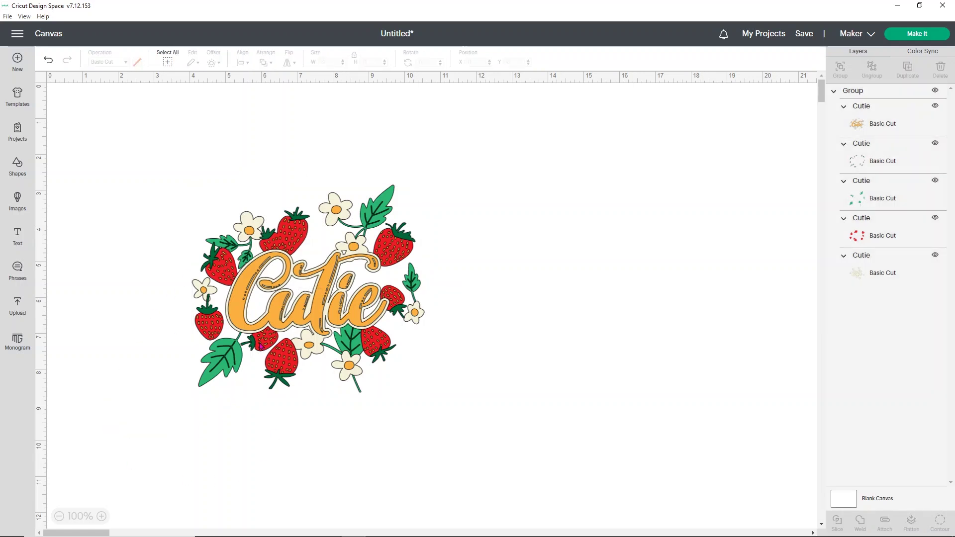
pyautogui.click(316, 239)
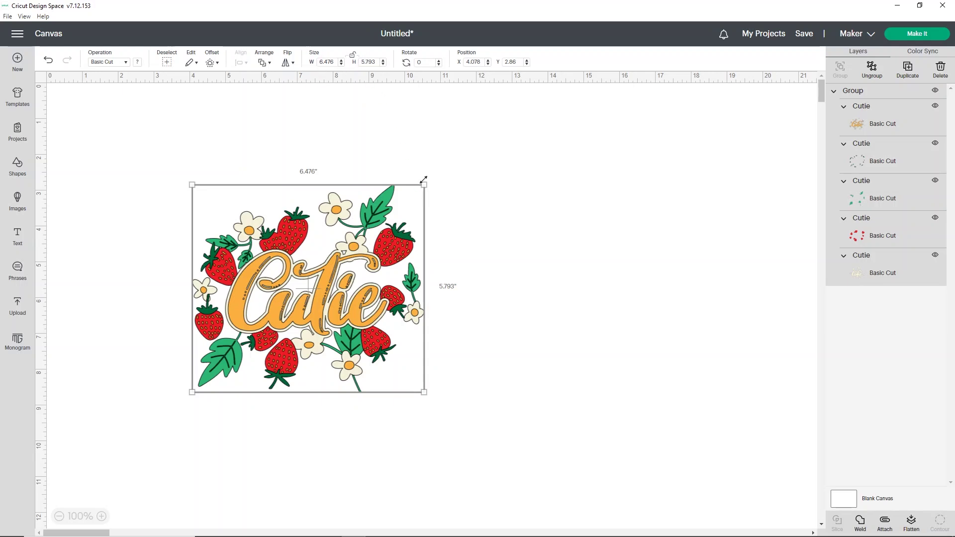
# Stretch the design unevenly, undo back to 6.476 by 5.793 inches, and move it right.
pyautogui.moveTo(424, 186)
pyautogui.mouseDown()
pyautogui.moveTo(492, 287)
pyautogui.moveTo(448, 185)
pyautogui.mouseUp()
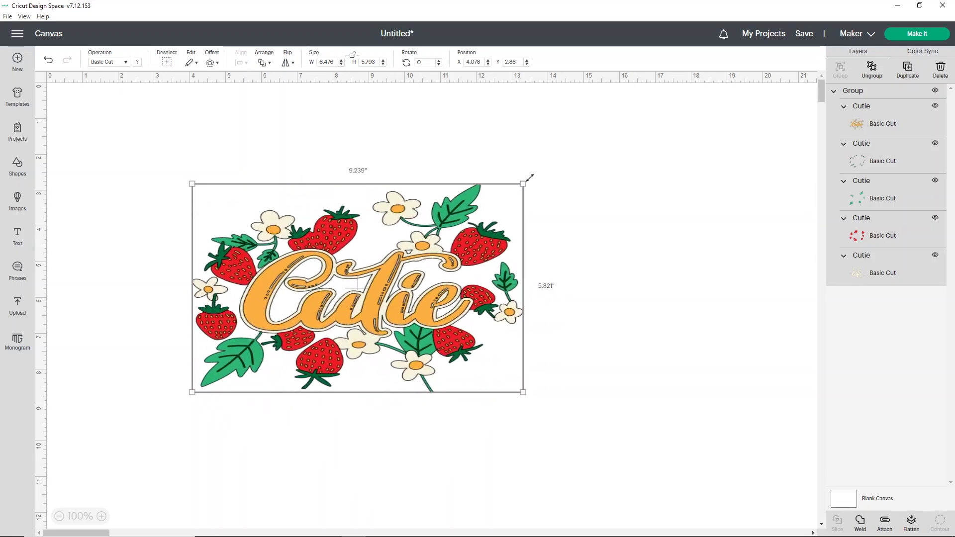
pyautogui.moveTo(448, 186); pyautogui.dragTo(528, 170)
pyautogui.click(204, 121)
pyautogui.hotkey('ctrl', 'z')
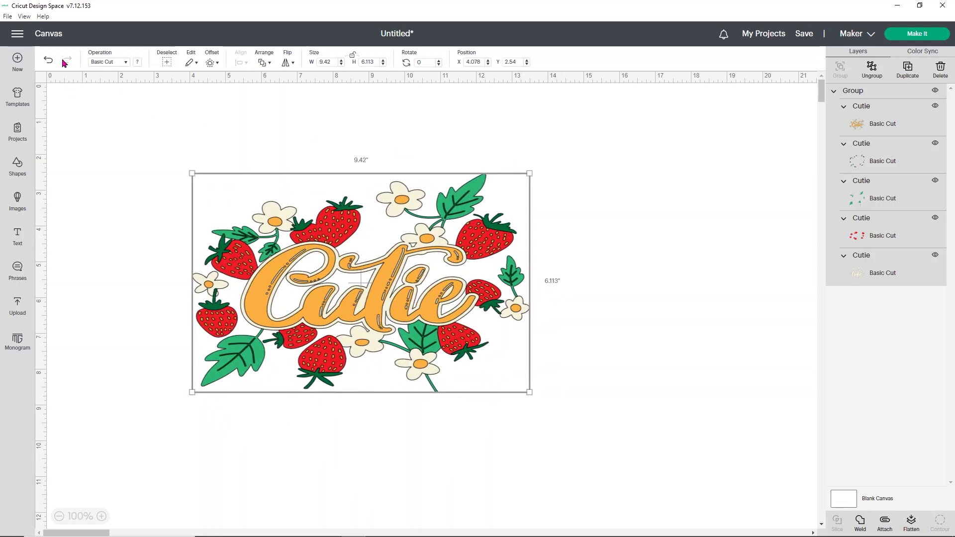
pyautogui.click(49, 61)
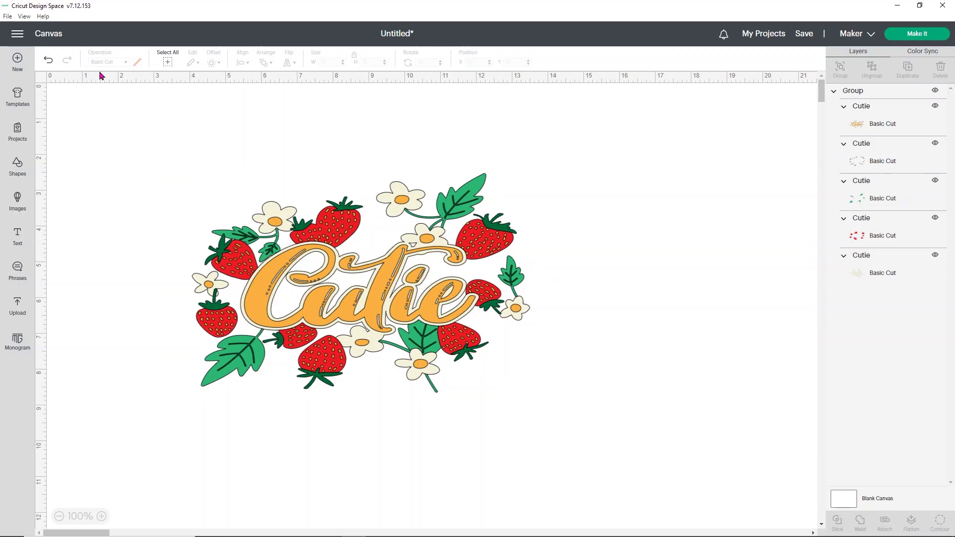
pyautogui.click(301, 223)
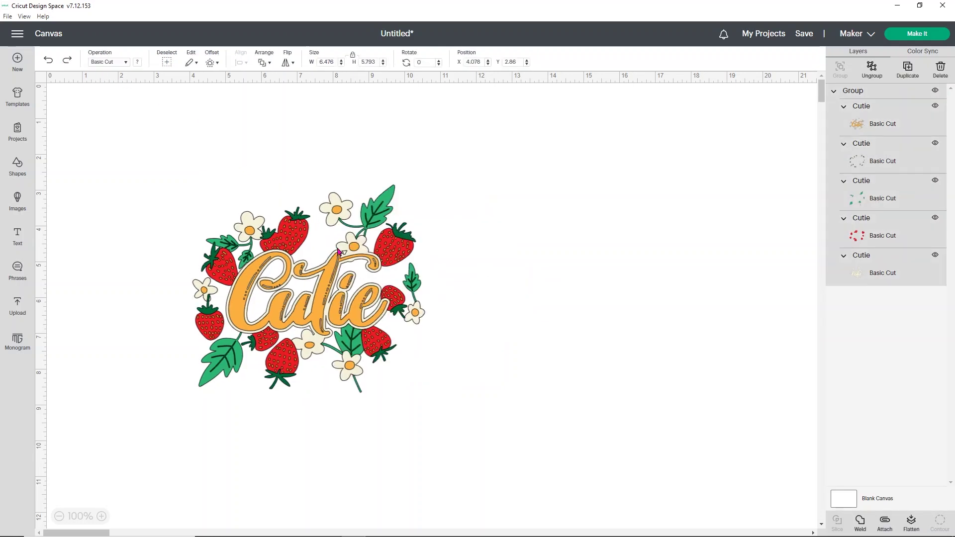
pyautogui.moveTo(339, 252); pyautogui.dragTo(557, 241)
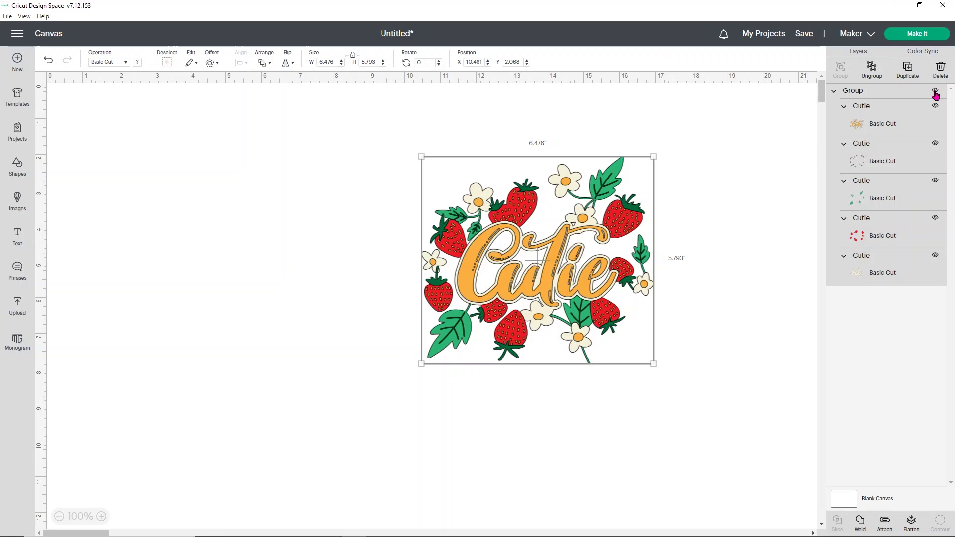
# Hide the Cutie design group and add a new text object.
pyautogui.click(934, 91)
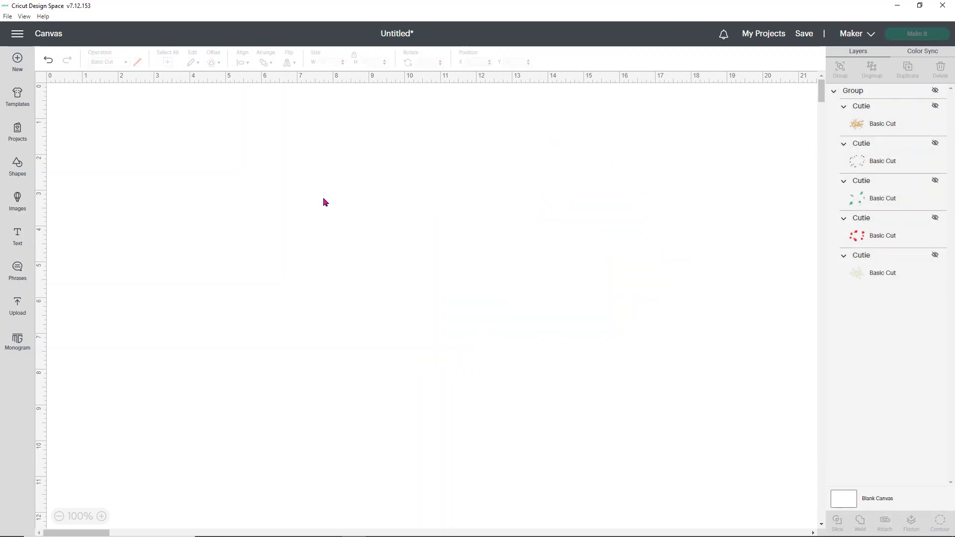
pyautogui.click(19, 237)
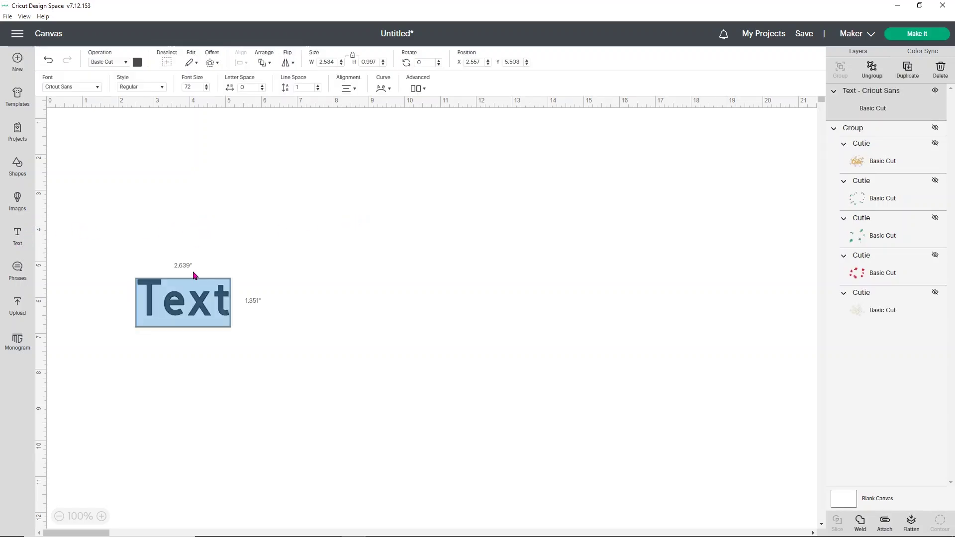
pyautogui.write('Cori')
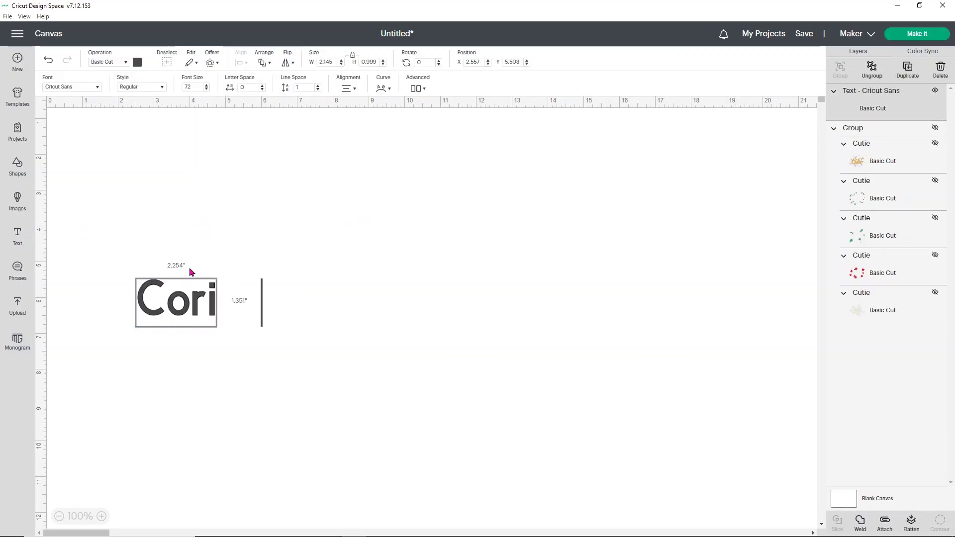
pyautogui.write('nne')
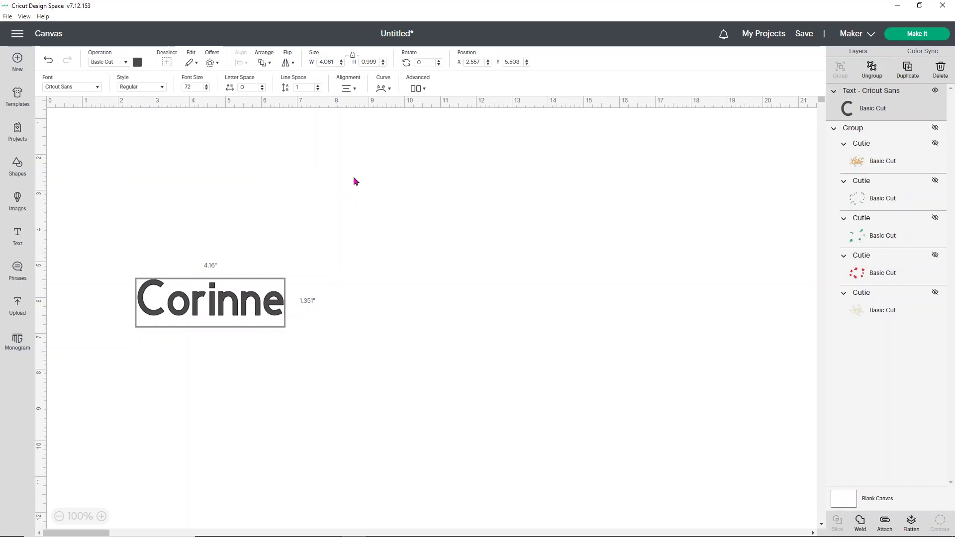
pyautogui.click(351, 90)
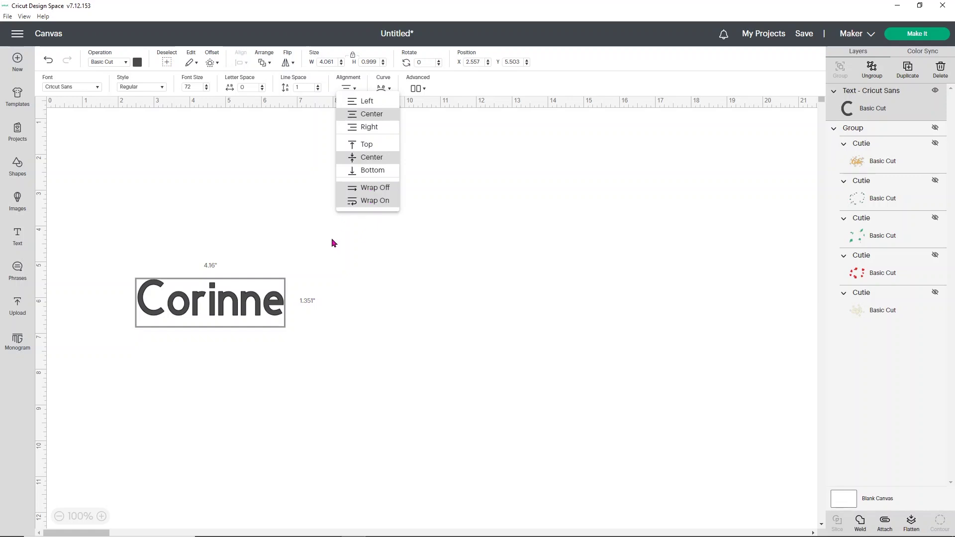
pyautogui.click(287, 302)
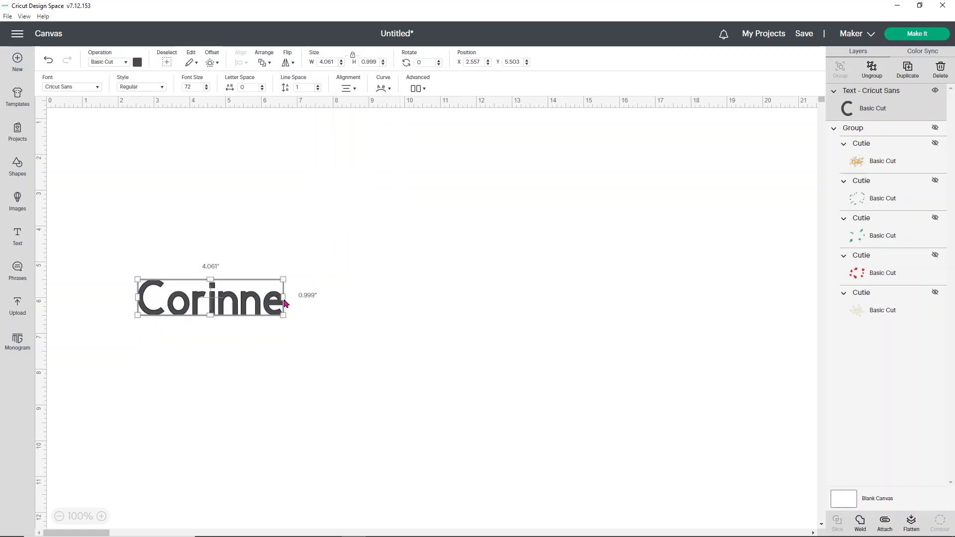
# Edit the name text to read 'Corinne Blackstone' on one line.
pyautogui.doubleClick(276, 302)
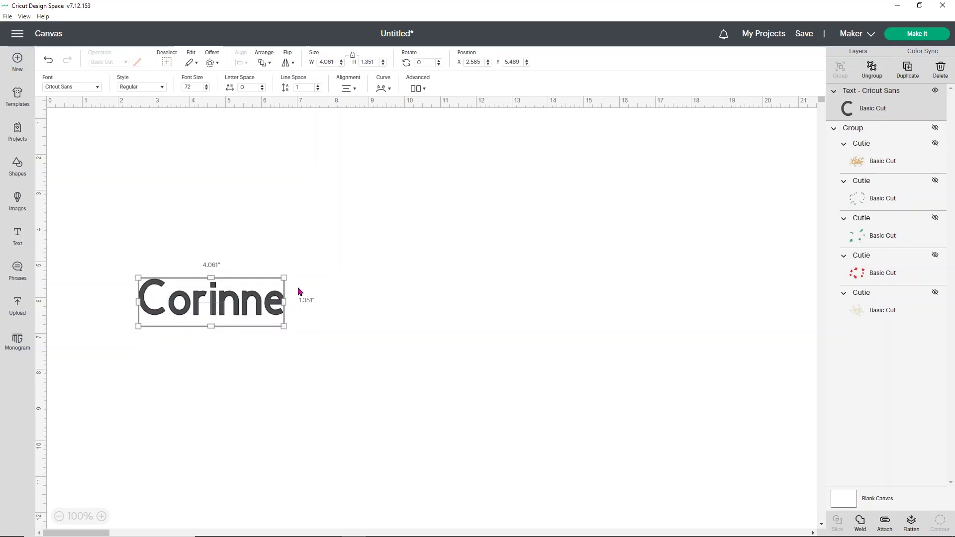
pyautogui.doubleClick(298, 287)
pyautogui.write('Black')
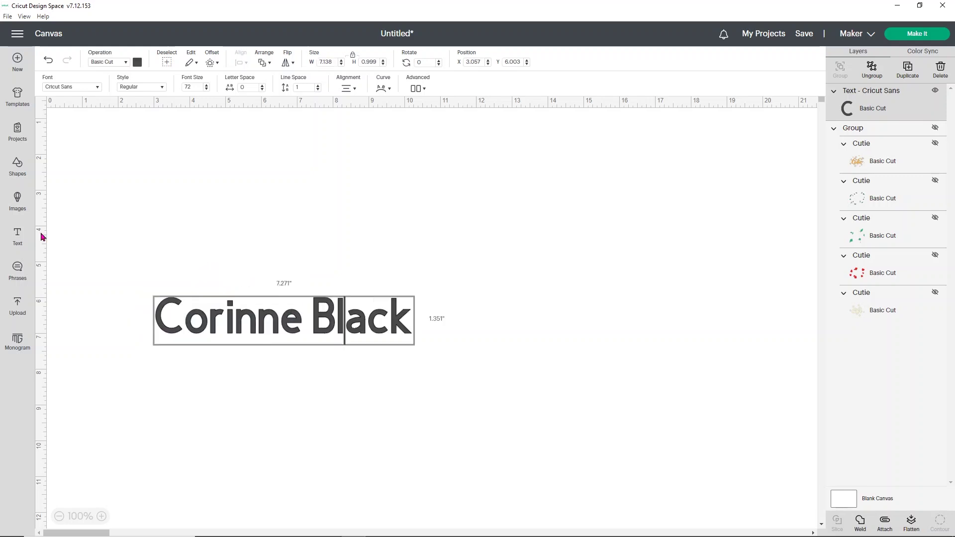
pyautogui.write('stone')
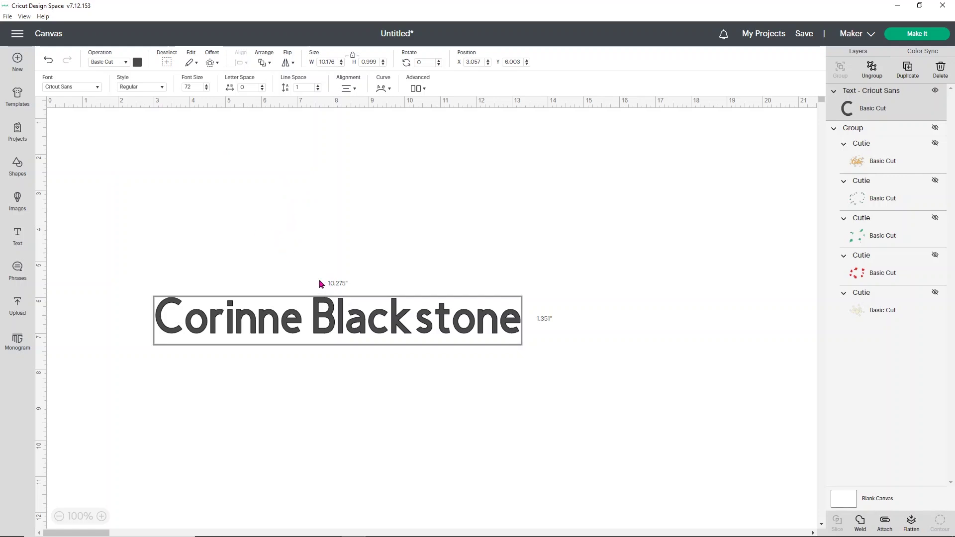
pyautogui.click(159, 228)
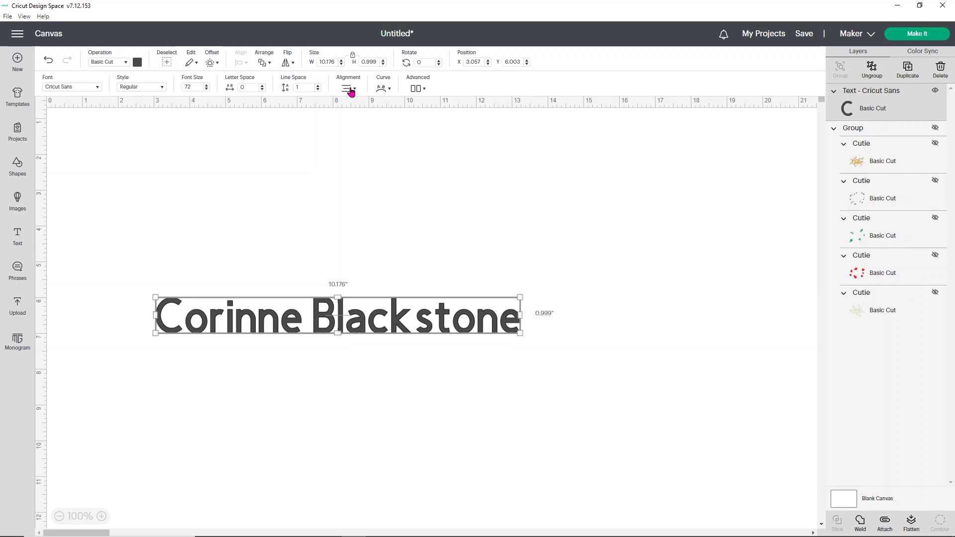
# Add a new text object above the name and replace its text with 'Corinne Blackstone'.
pyautogui.click(349, 90)
pyautogui.click(11, 239)
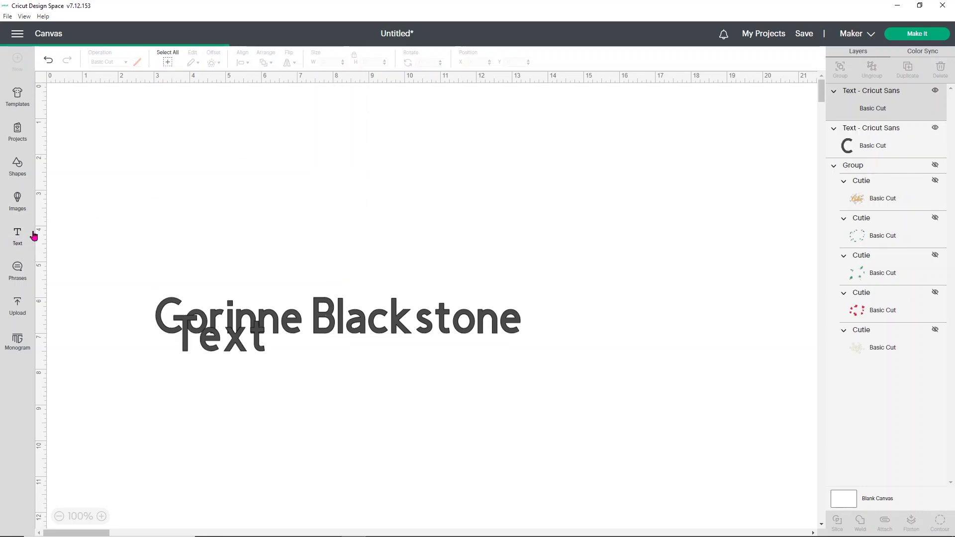
pyautogui.click(230, 341)
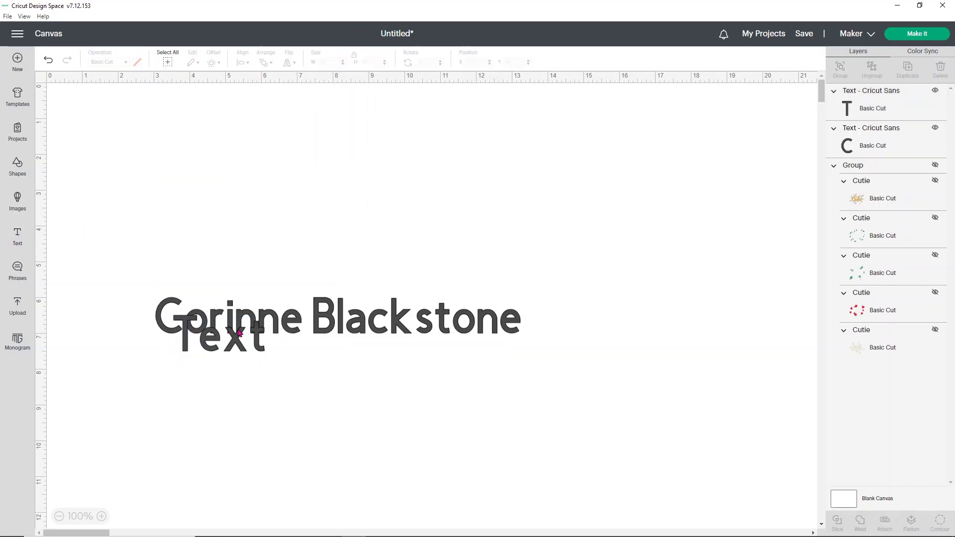
pyautogui.moveTo(238, 333); pyautogui.dragTo(237, 256)
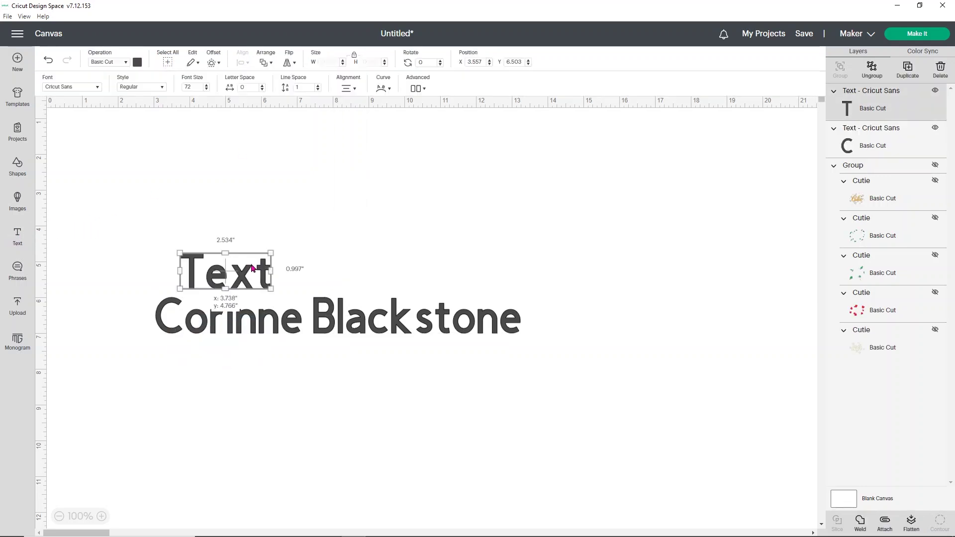
pyautogui.click(357, 90)
pyautogui.click(385, 204)
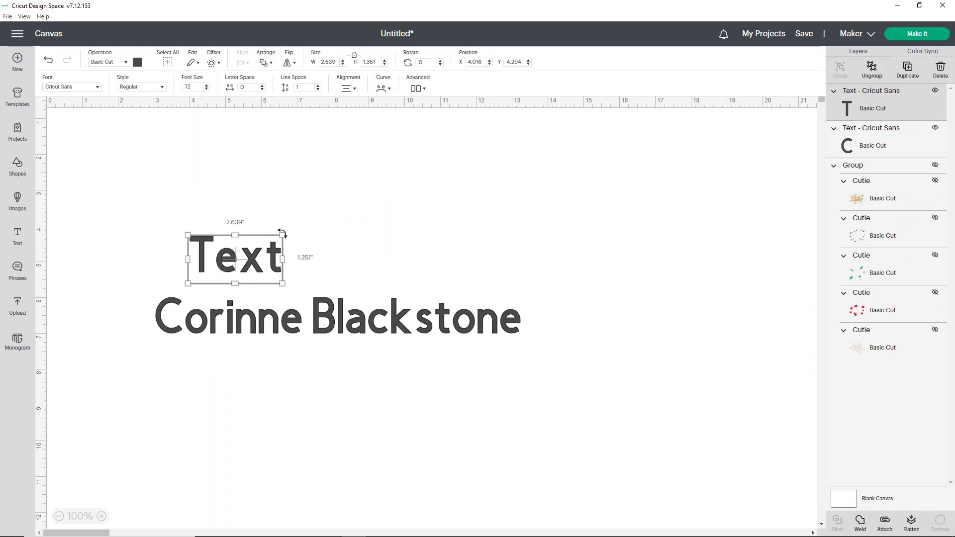
pyautogui.doubleClick(253, 257)
pyautogui.write('C')
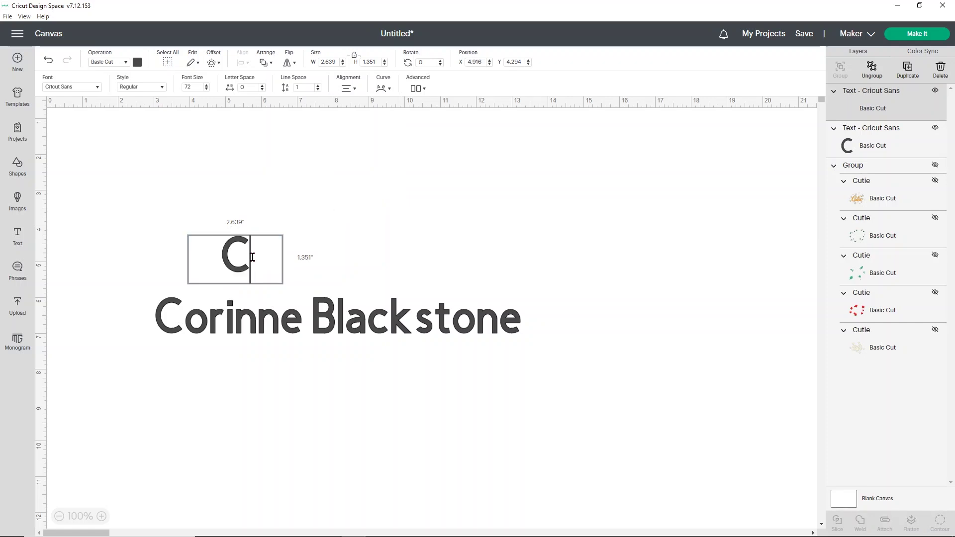
pyautogui.write('orinne B')
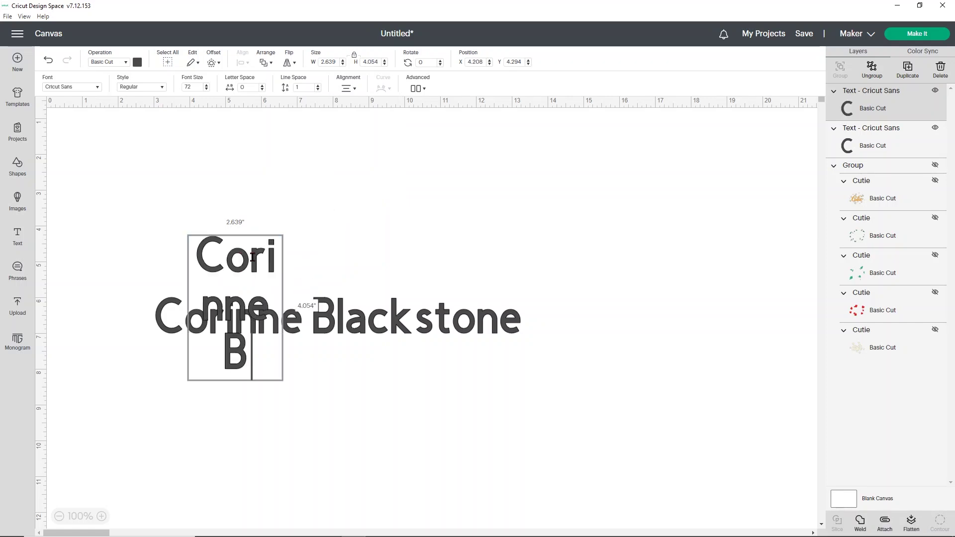
pyautogui.write('lackstone')
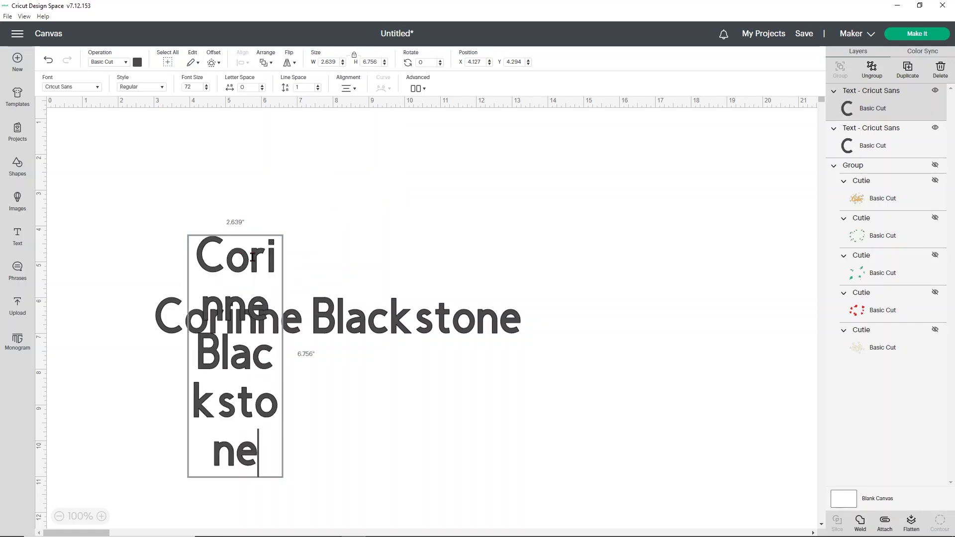
pyautogui.click(346, 390)
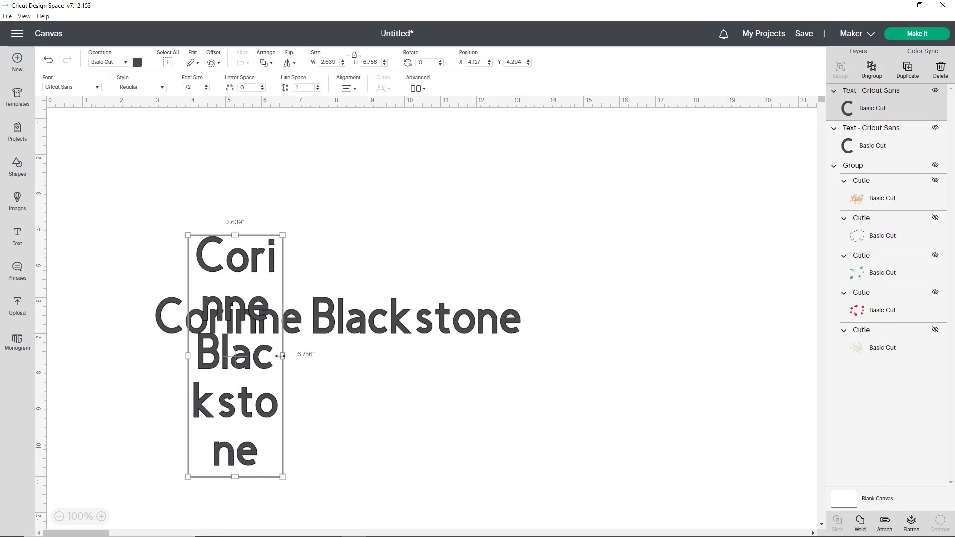
# Widen the new name box so it wraps, and move it up and right.
pyautogui.moveTo(280, 356); pyautogui.dragTo(425, 347)
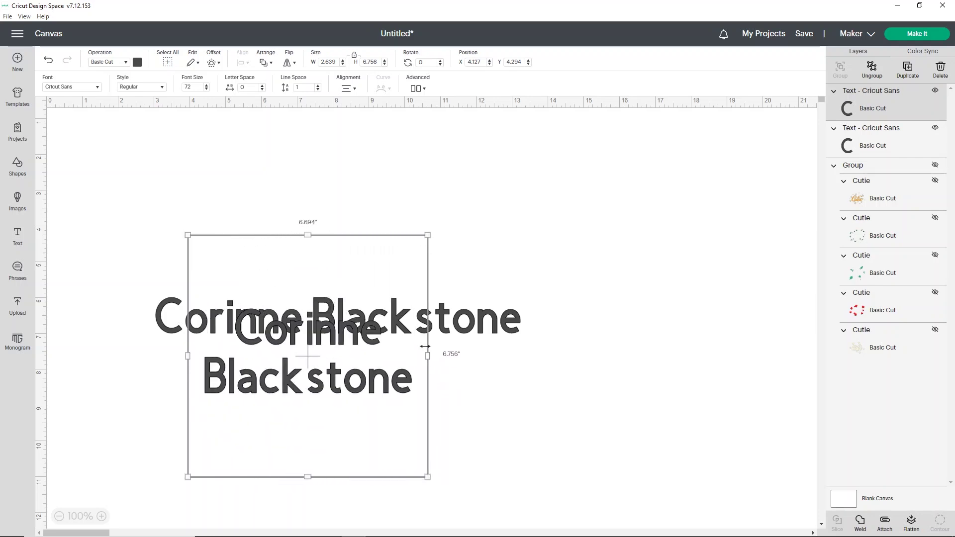
pyautogui.moveTo(363, 391)
pyautogui.mouseDown()
pyautogui.moveTo(410, 254)
pyautogui.moveTo(428, 261)
pyautogui.mouseUp()
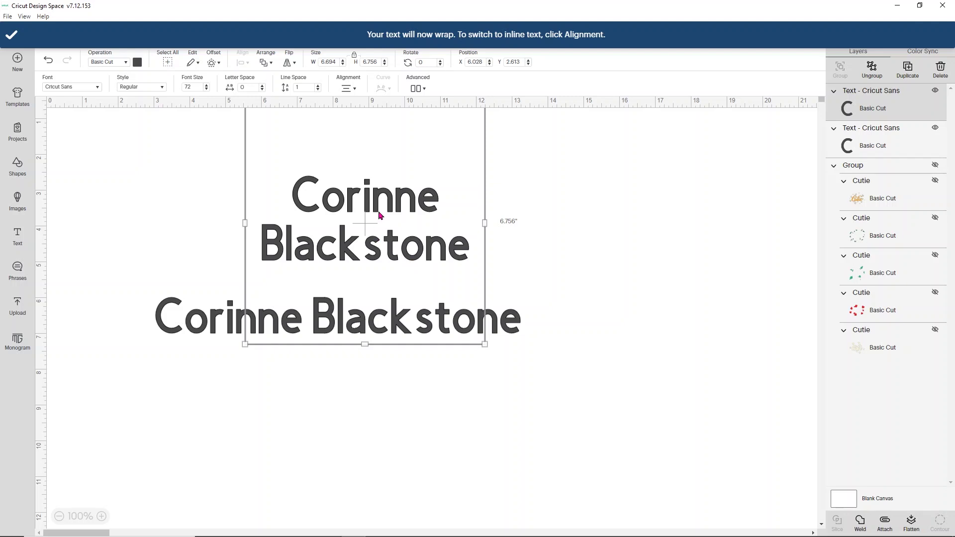
pyautogui.moveTo(379, 215); pyautogui.dragTo(623, 232)
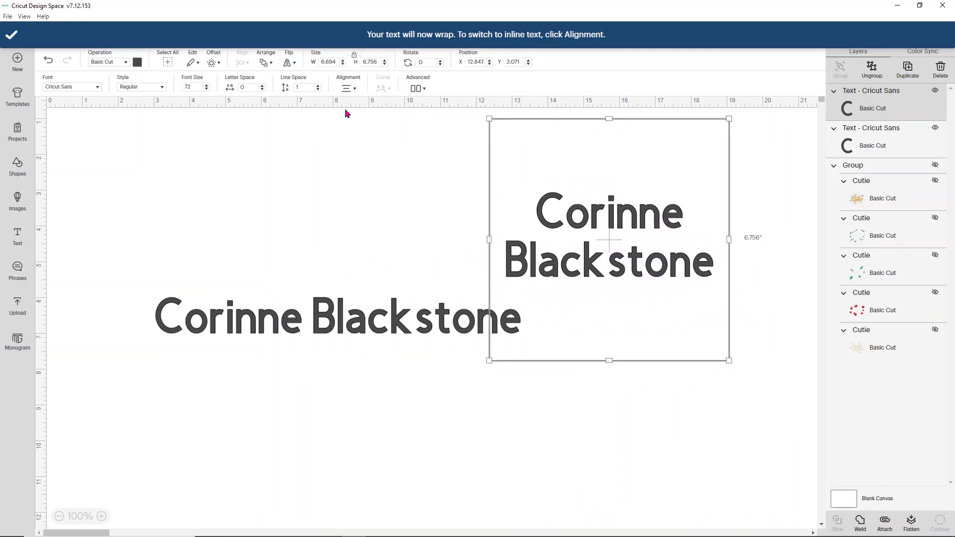
# Try left, right, top and bottom alignment, ending centred horizontally and vertically.
pyautogui.click(346, 88)
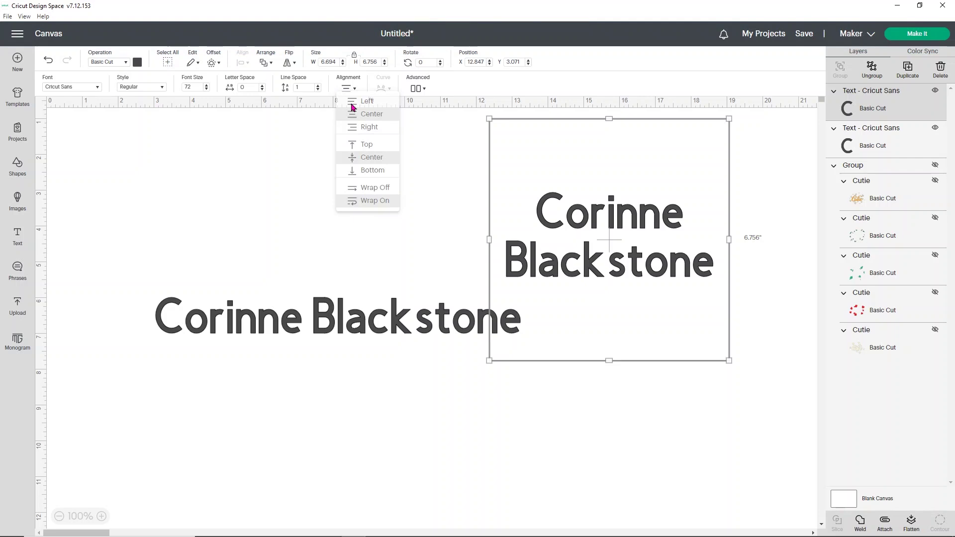
pyautogui.click(352, 103)
pyautogui.click(347, 89)
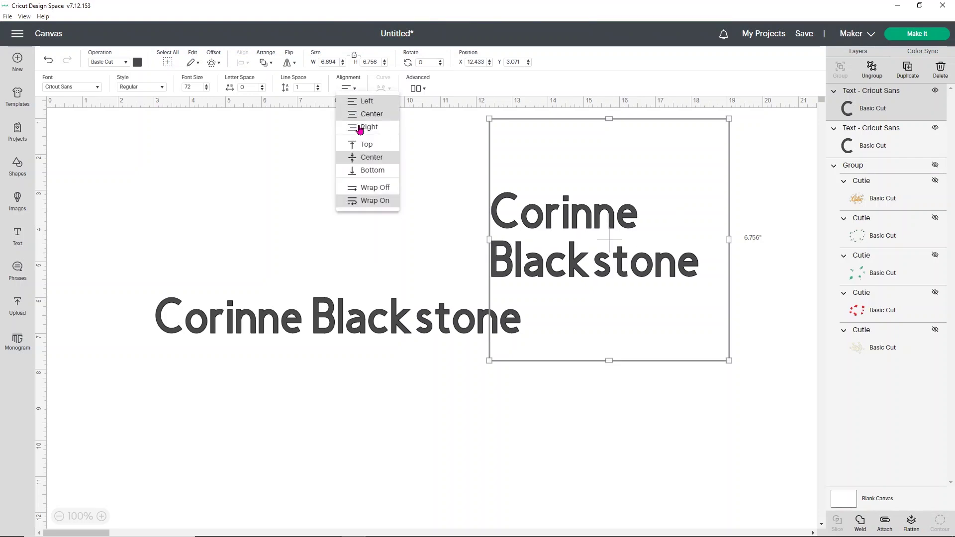
pyautogui.click(359, 129)
pyautogui.click(348, 88)
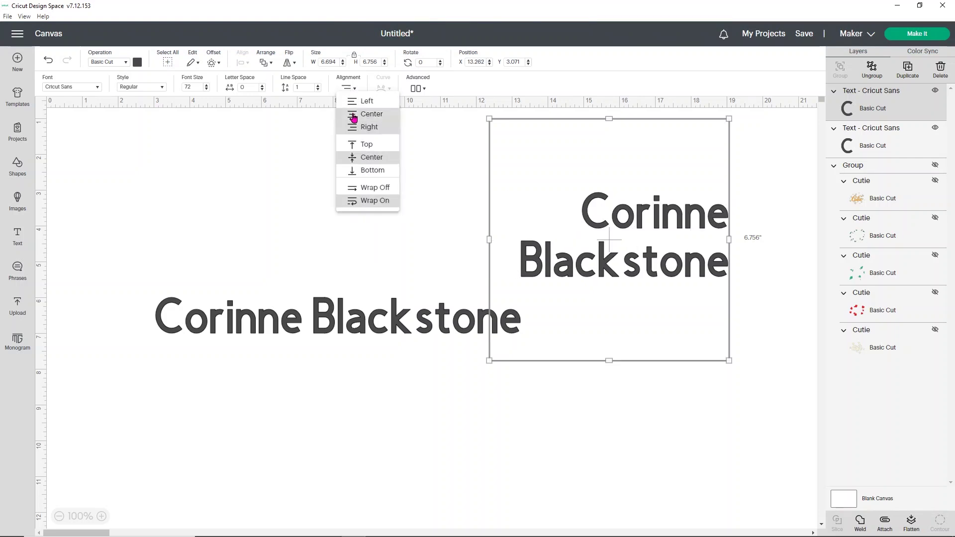
pyautogui.click(352, 116)
pyautogui.click(346, 84)
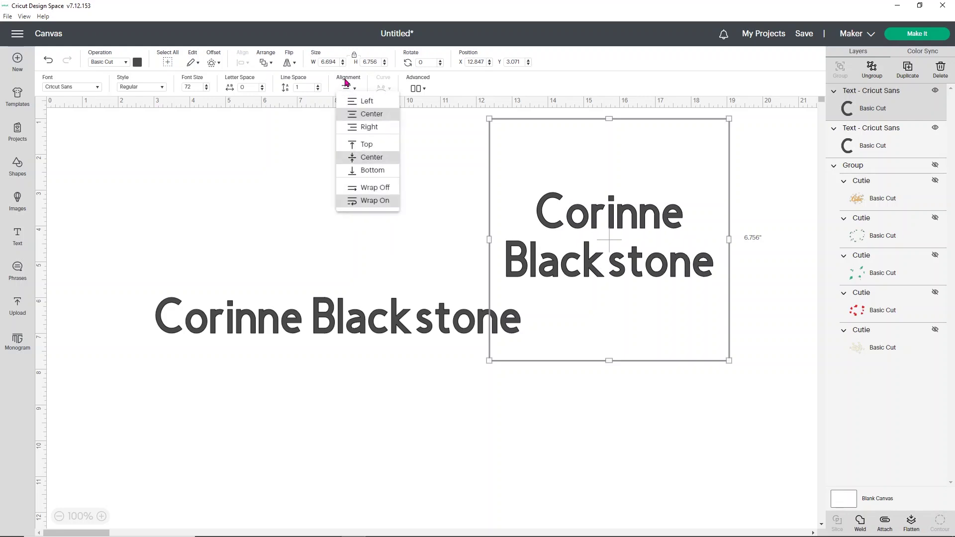
pyautogui.click(366, 144)
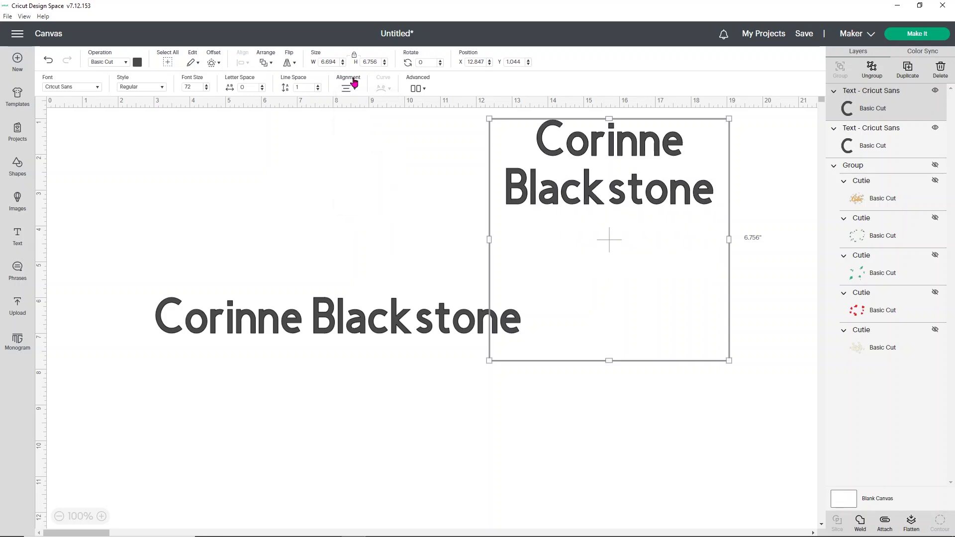
pyautogui.click(354, 84)
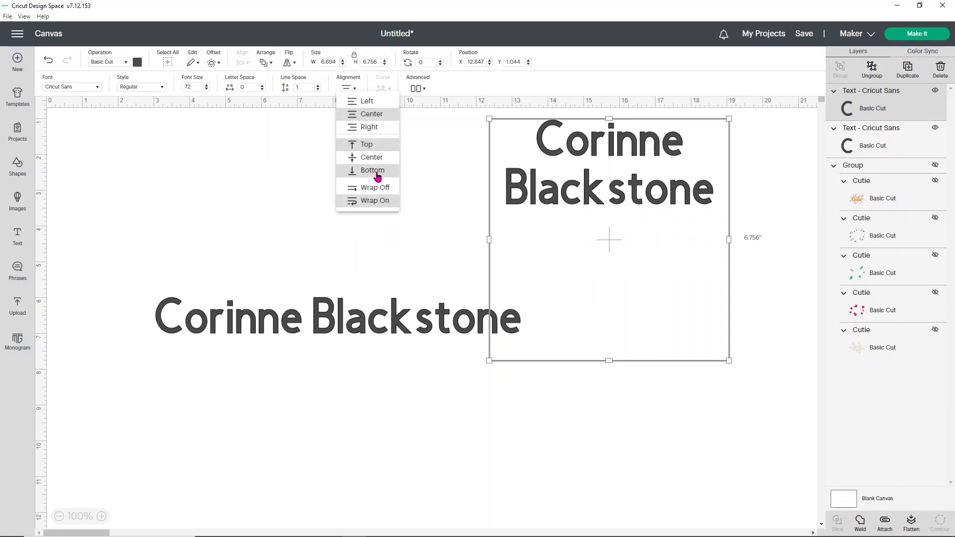
pyautogui.click(377, 171)
pyautogui.click(346, 87)
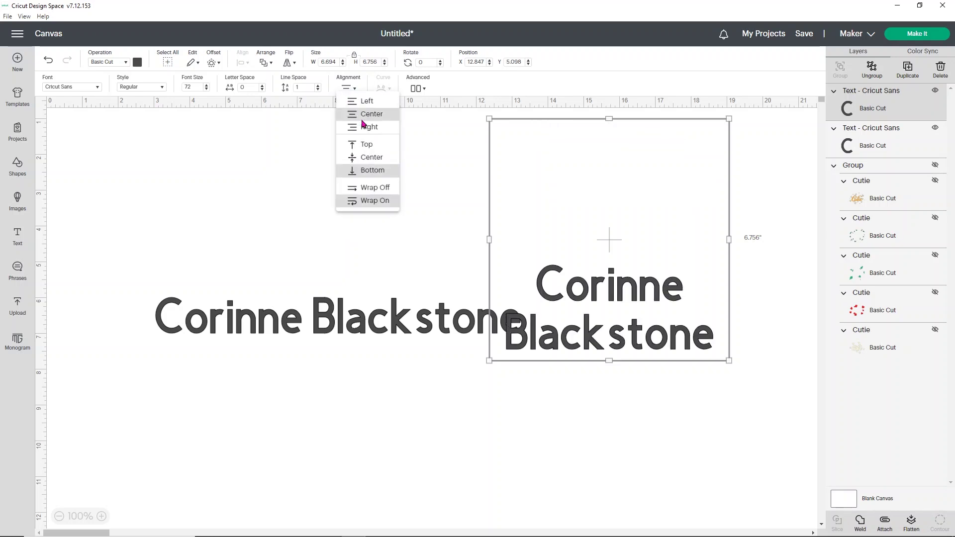
pyautogui.click(367, 158)
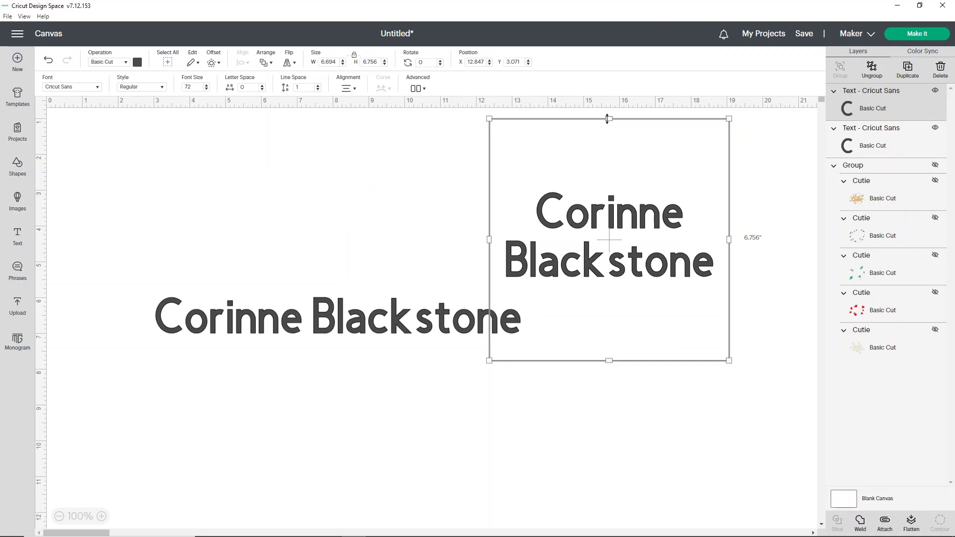
# Shorten the text box, then widen it so the name fits on one line.
pyautogui.moveTo(609, 118)
pyautogui.mouseDown()
pyautogui.moveTo(628, 193)
pyautogui.moveTo(629, 250)
pyautogui.moveTo(350, 171)
pyautogui.mouseUp()
pyautogui.click(629, 261)
pyautogui.click(388, 237)
pyautogui.moveTo(444, 204); pyautogui.dragTo(711, 232)
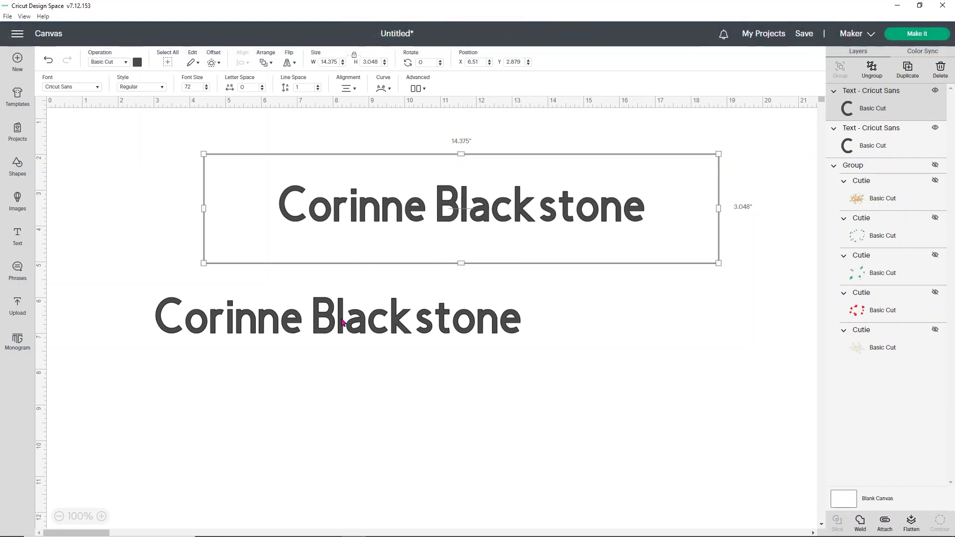
pyautogui.doubleClick(419, 322)
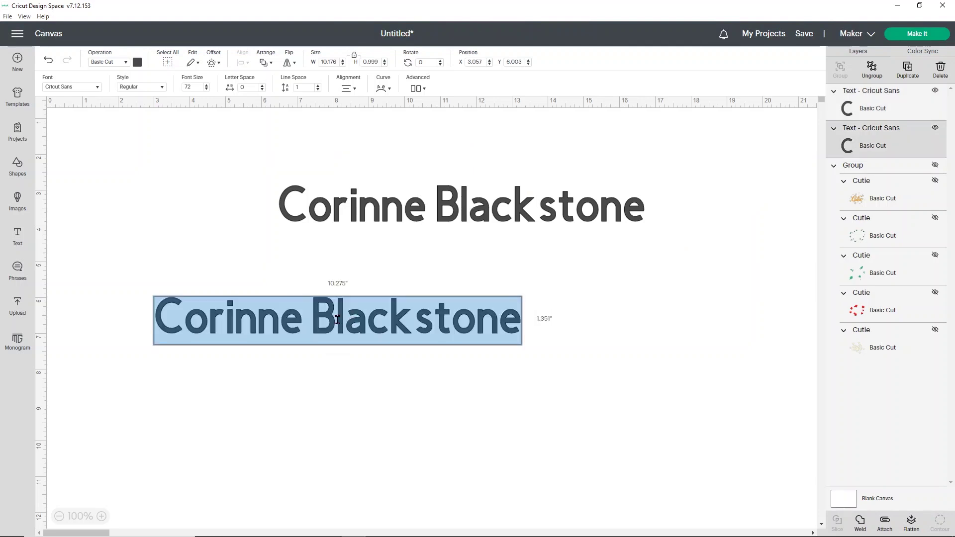
pyautogui.click(317, 314)
pyautogui.click(356, 91)
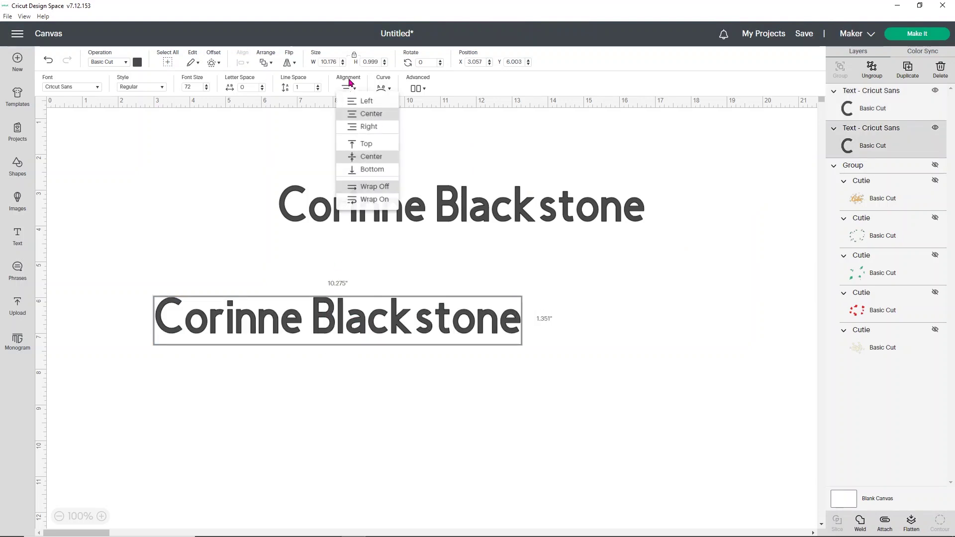
pyautogui.click(342, 112)
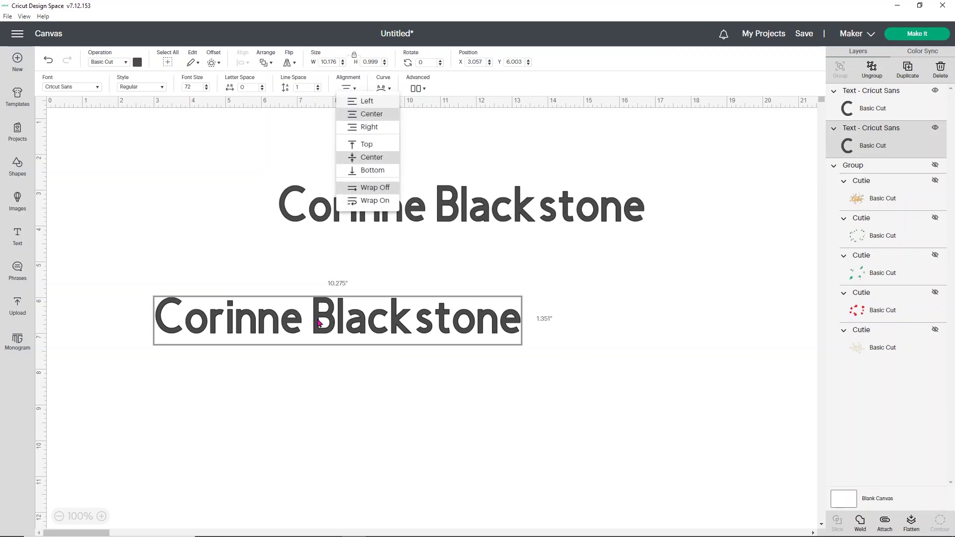
pyautogui.click(319, 322)
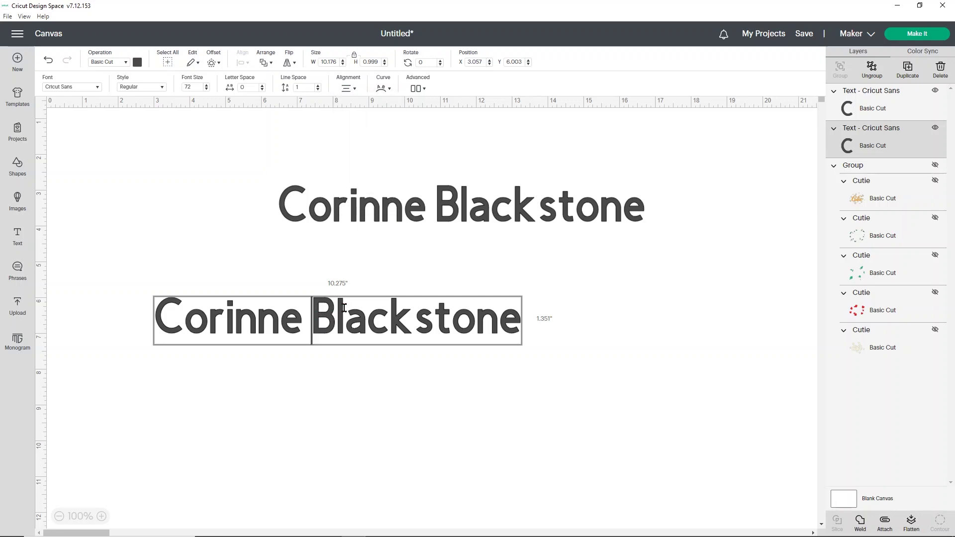
pyautogui.press('Return')
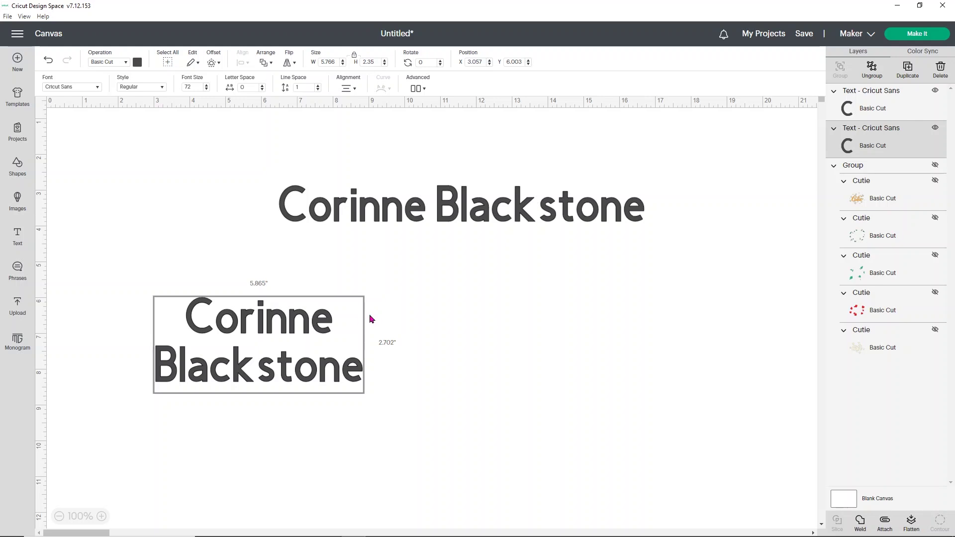
pyautogui.click(346, 89)
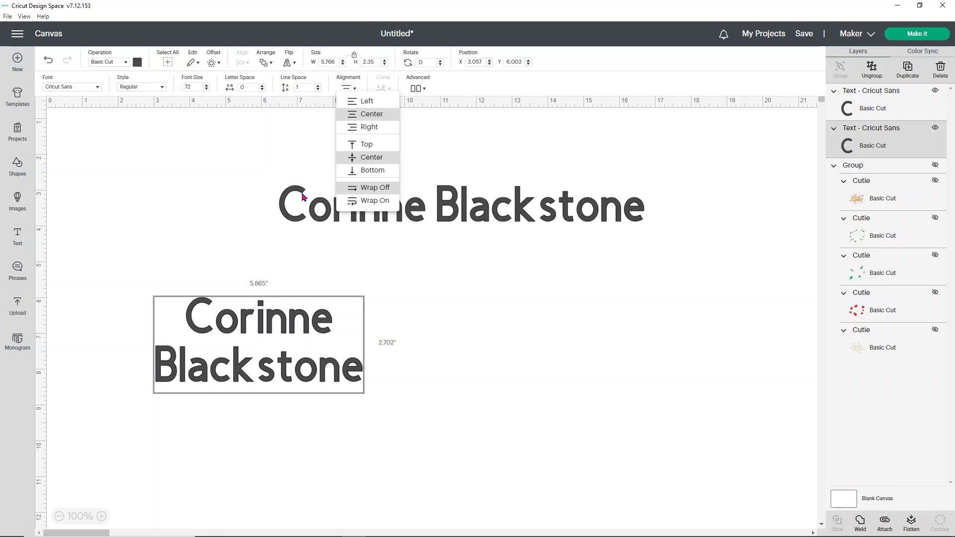
pyautogui.click(295, 231)
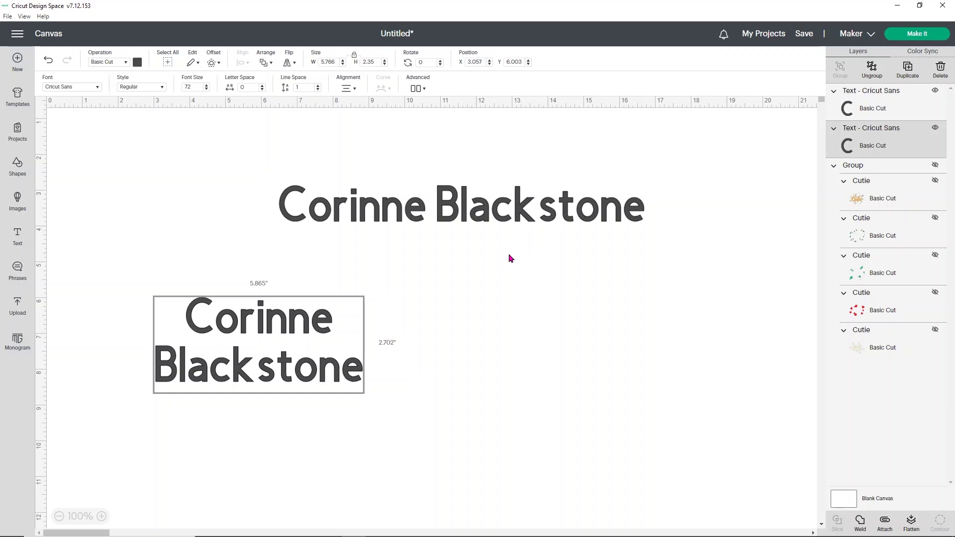
# Save the project titled 'update testing' without choosing a collection.
pyautogui.hotkey('ctrl', 's')
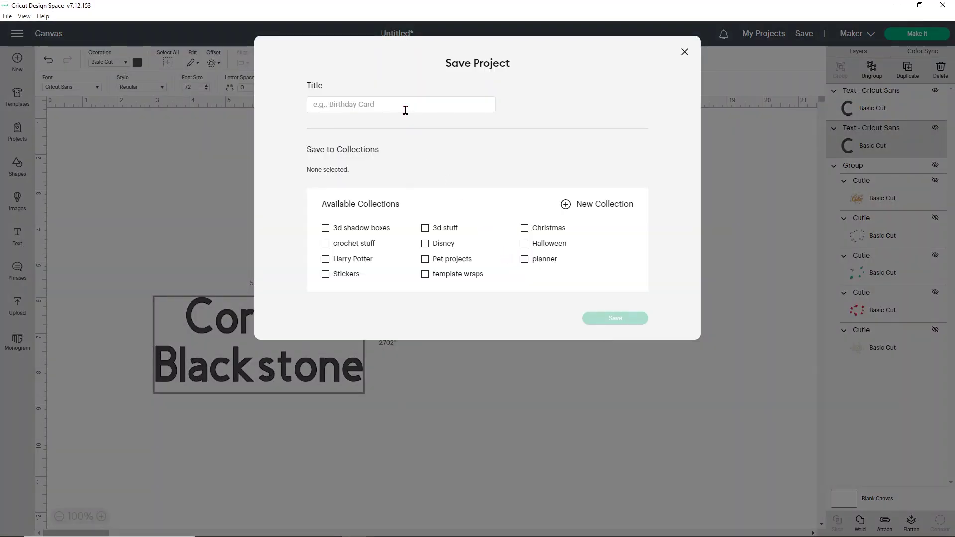
pyautogui.click(404, 110)
pyautogui.write('update testin')
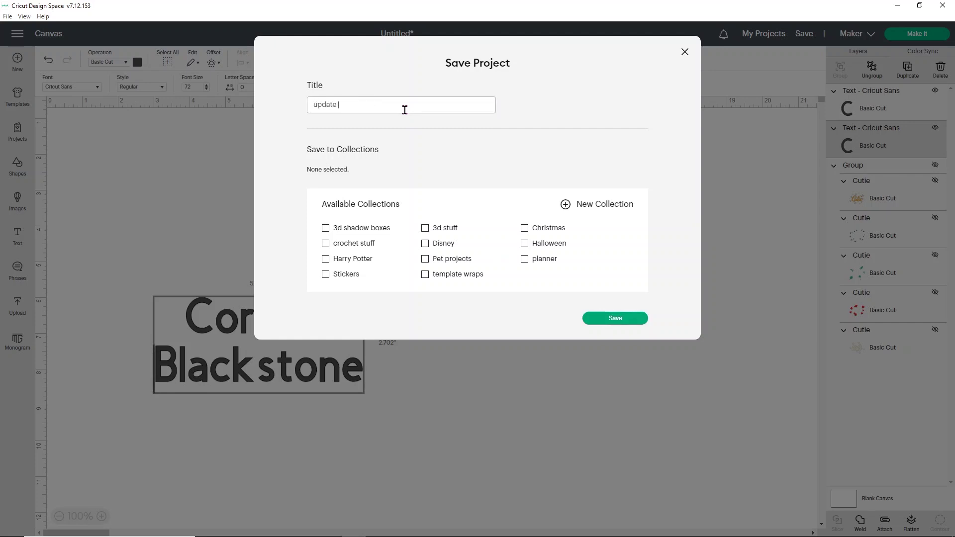
pyautogui.write('g')
pyautogui.click(621, 328)
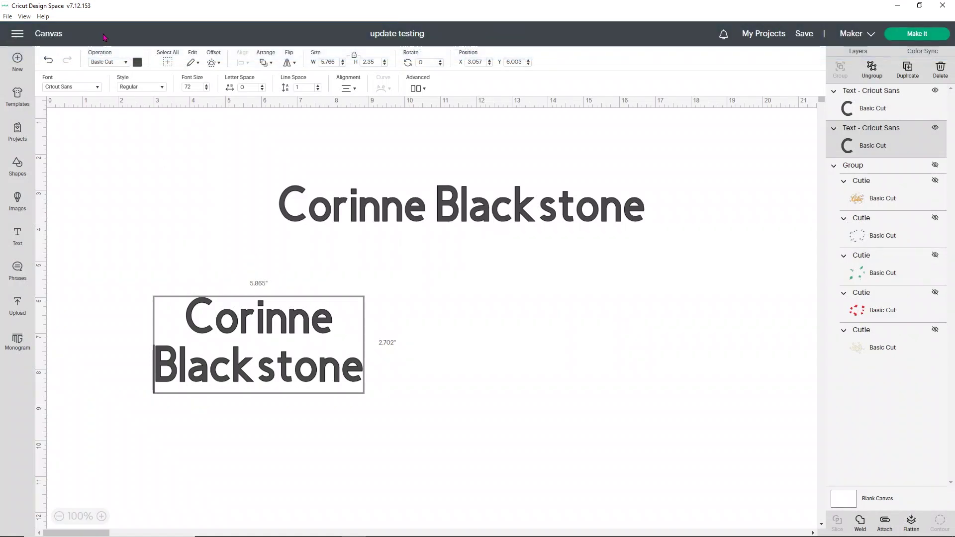
# Undo and redo the lower text's wrap, then delete the one-line Corinne Blackstone text.
pyautogui.press('Escape')
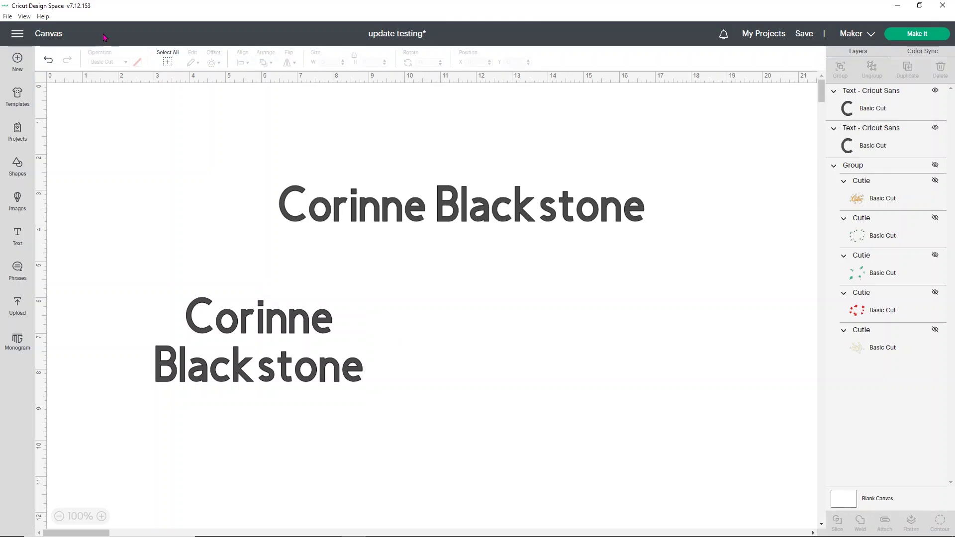
pyautogui.hotkey('ctrl', 'z')
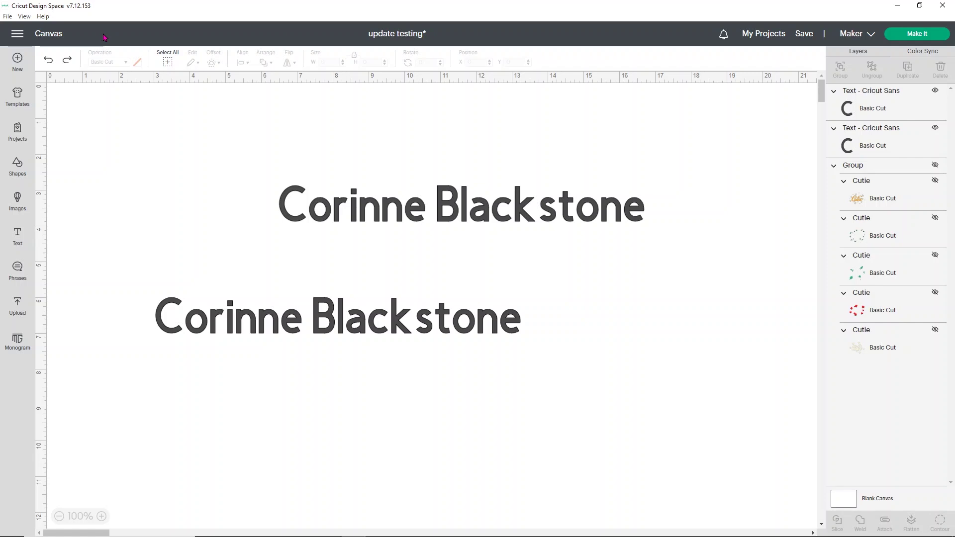
pyautogui.hotkey('ctrl', 's')
pyautogui.hotkey('ctrl', 'y')
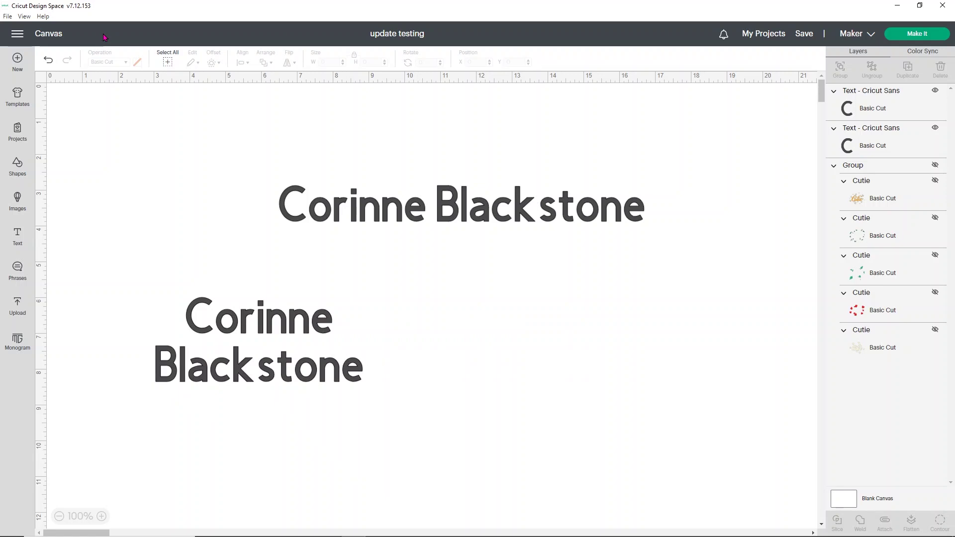
pyautogui.click(388, 211)
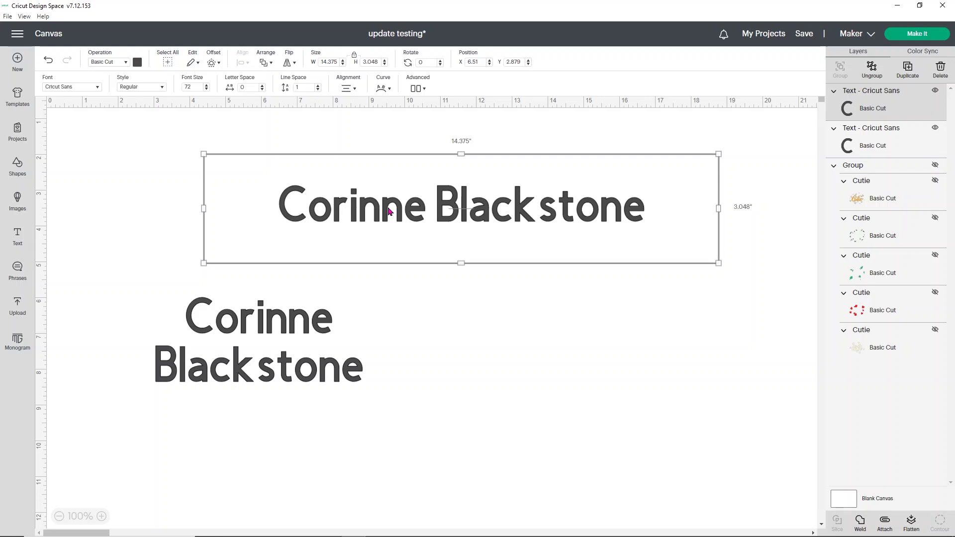
pyautogui.press('Delete')
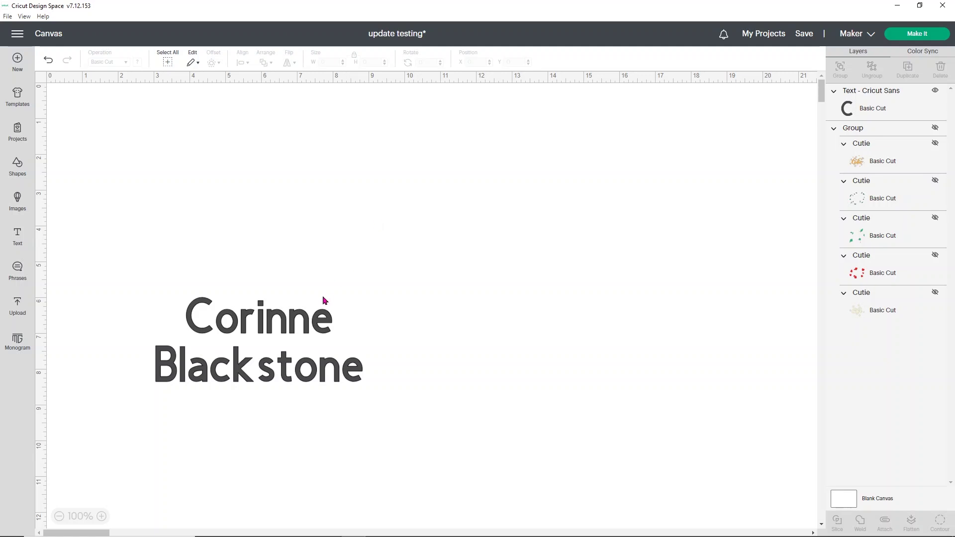
# Copy the two-line Corinne Blackstone text and paste two overlapping copies.
pyautogui.click(309, 327)
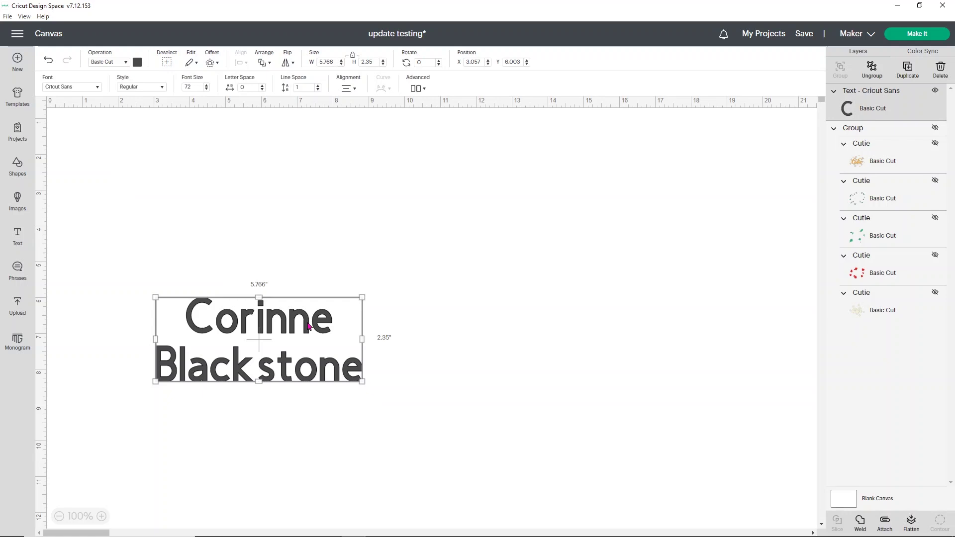
pyautogui.hotkey('ctrl', 'c')
pyautogui.hotkey('ctrl', 'v')
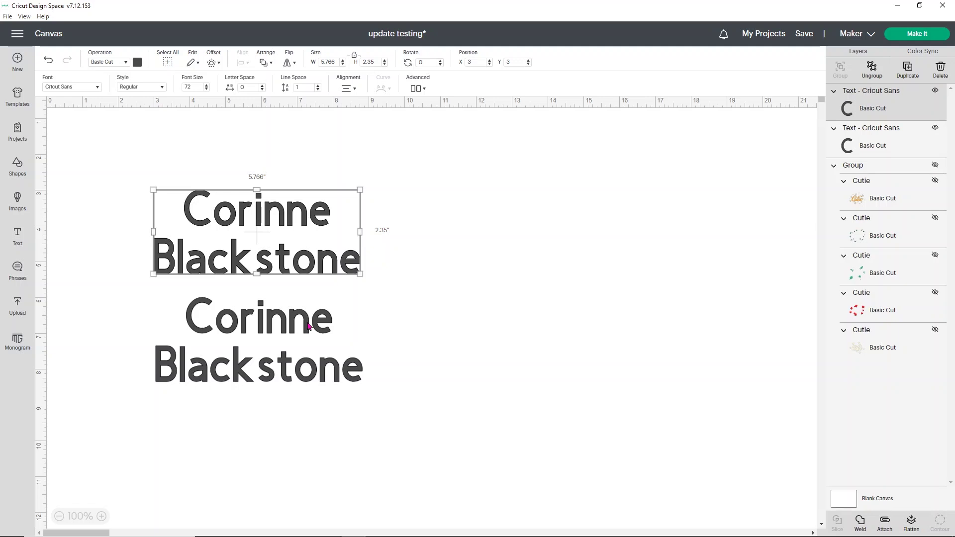
pyautogui.hotkey('ctrl', 'v')
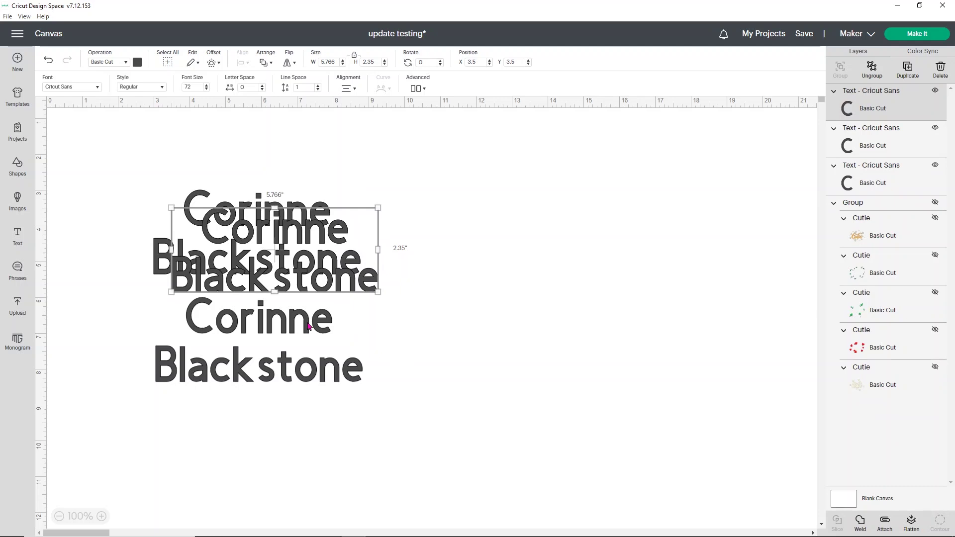
# Select all three text copies, group them, then ungroup them.
pyautogui.hotkey('ctrl', 'a')
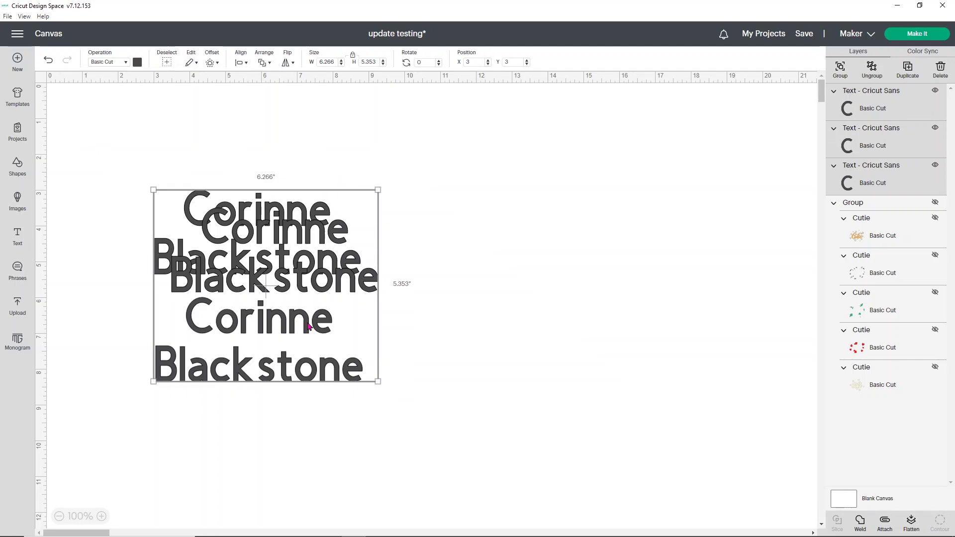
pyautogui.hotkey('ctrl', 'g')
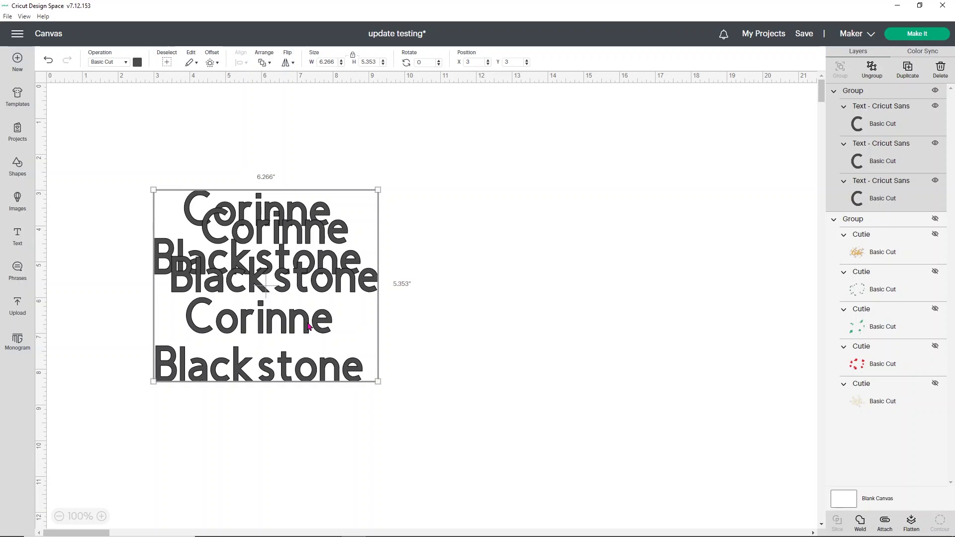
pyautogui.hotkey('ctrl', 'shift', 'g')
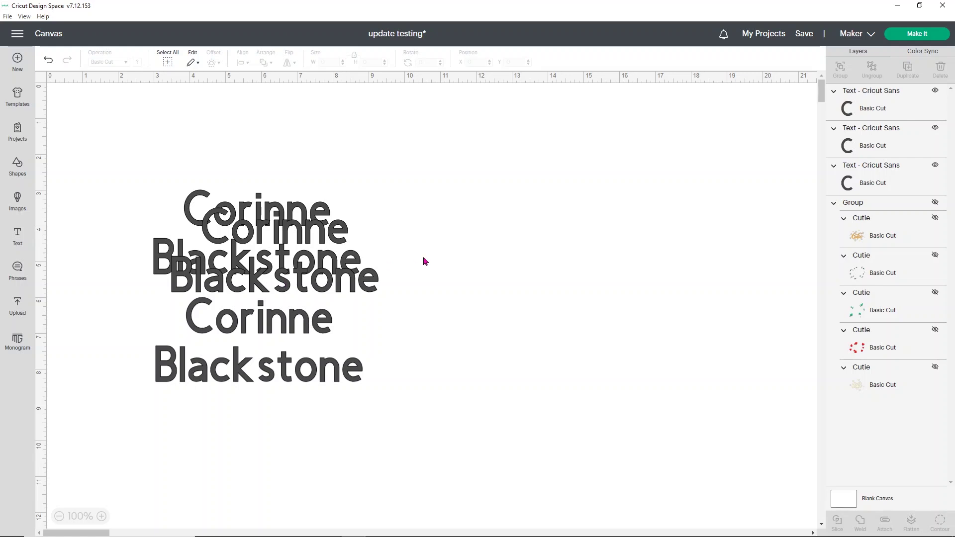
# Delete the Corinne Blackstone text copies from the canvas.
pyautogui.moveTo(285, 280); pyautogui.dragTo(503, 254)
pyautogui.click(504, 254)
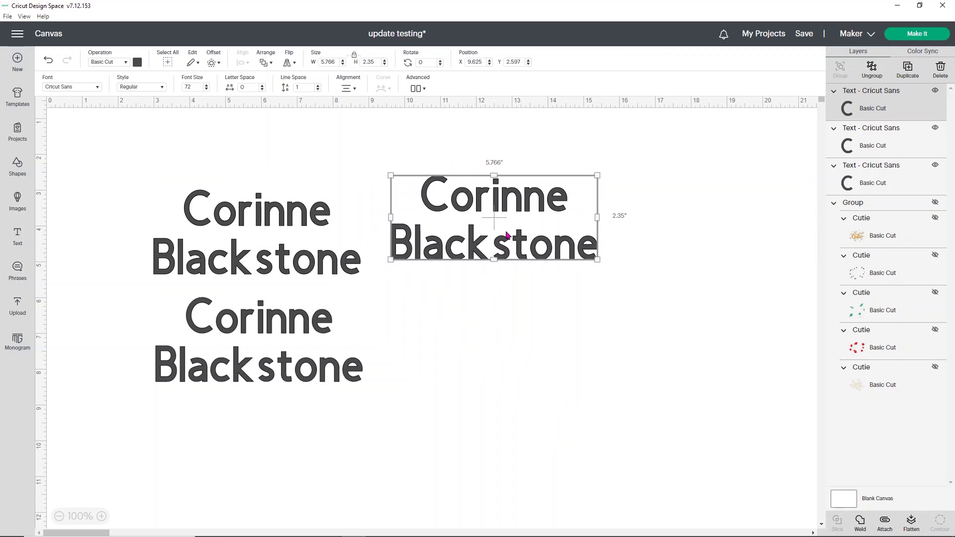
pyautogui.press('Delete')
pyautogui.press('Delete')
pyautogui.click(276, 332)
pyautogui.press('Delete')
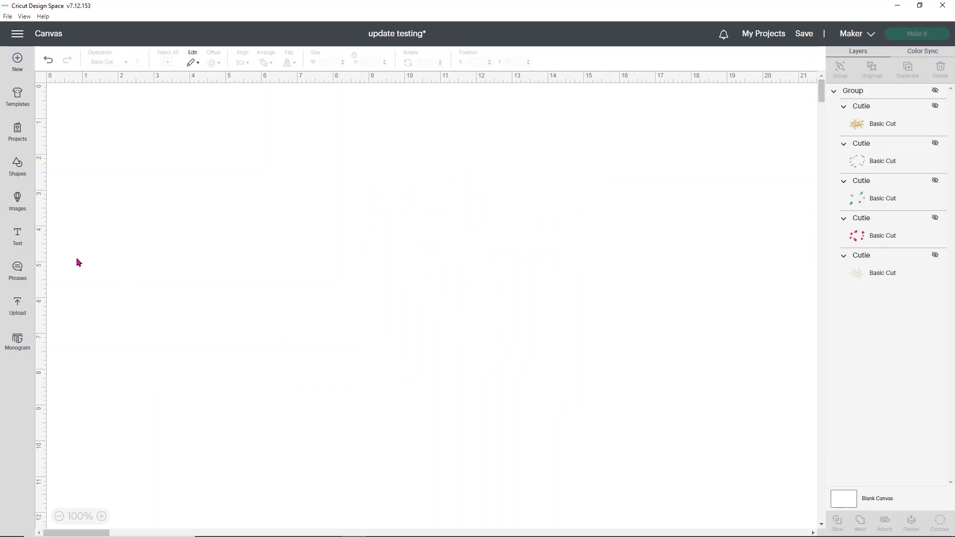
# Add a square, enlarge it to about four inches, and colour it blue.
pyautogui.click(18, 166)
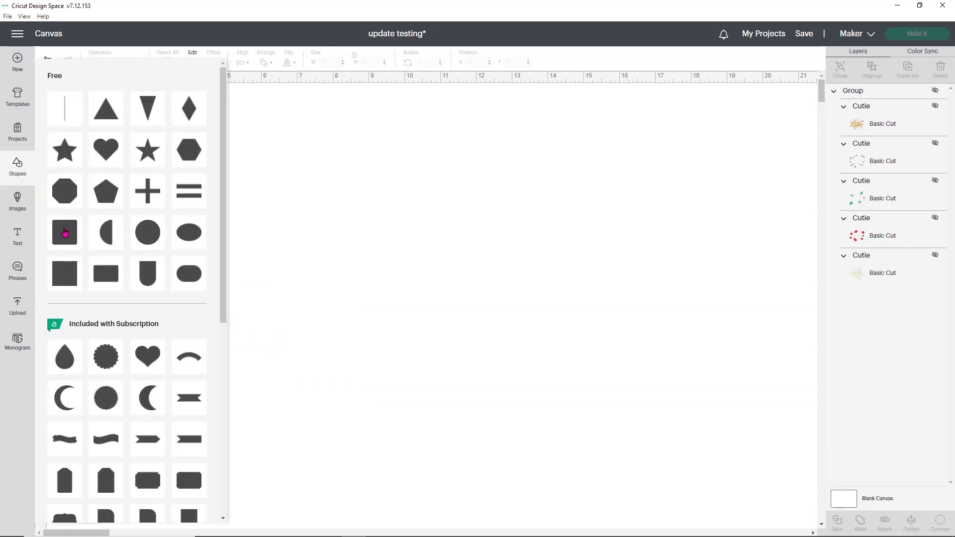
pyautogui.click(64, 232)
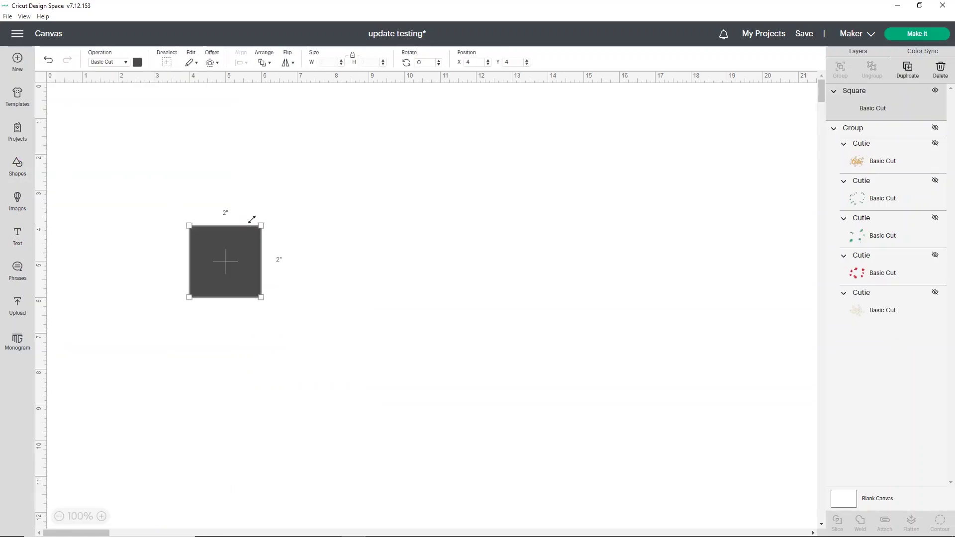
pyautogui.moveTo(250, 298)
pyautogui.mouseDown()
pyautogui.moveTo(352, 293)
pyautogui.moveTo(446, 369)
pyautogui.mouseUp()
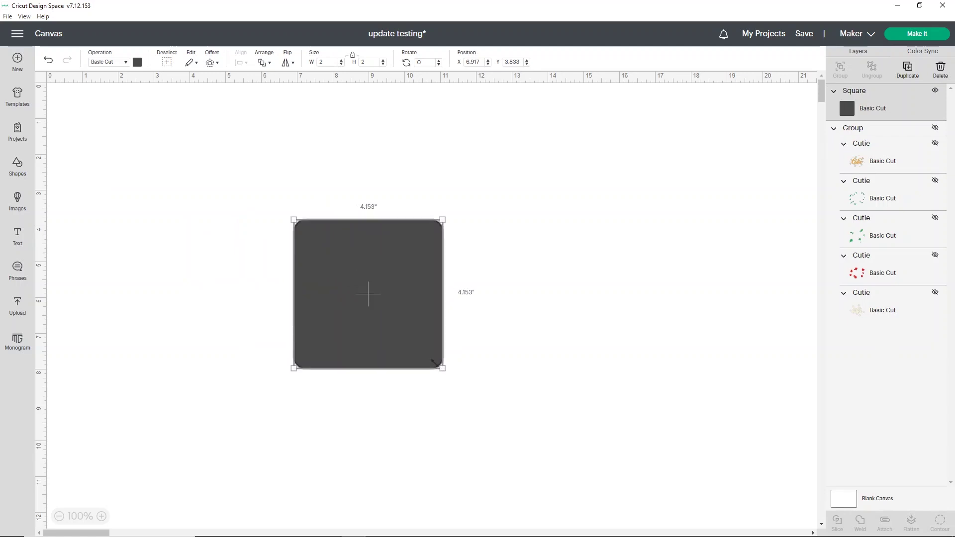
pyautogui.click(137, 61)
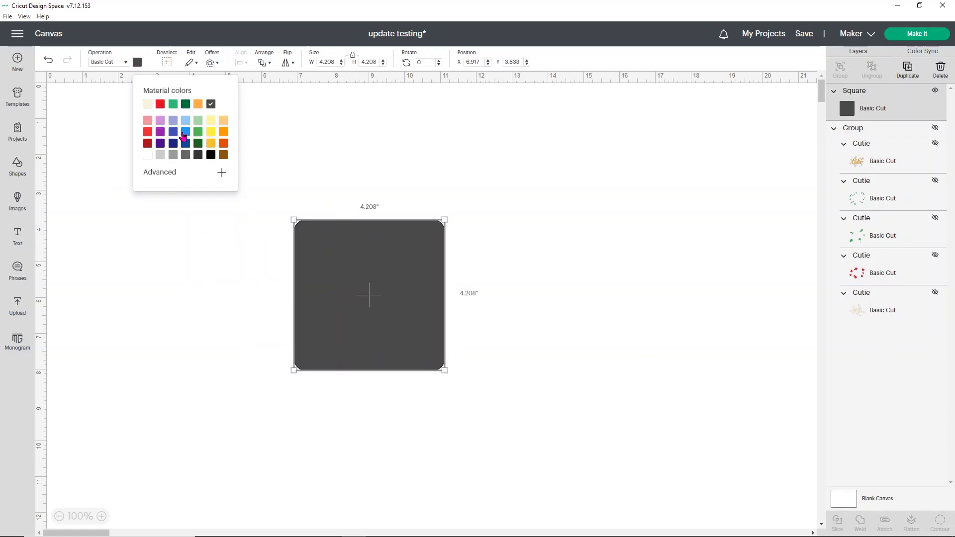
pyautogui.click(211, 104)
# Add a star, enlarge it to overlap the square, and colour it red.
pyautogui.click(20, 173)
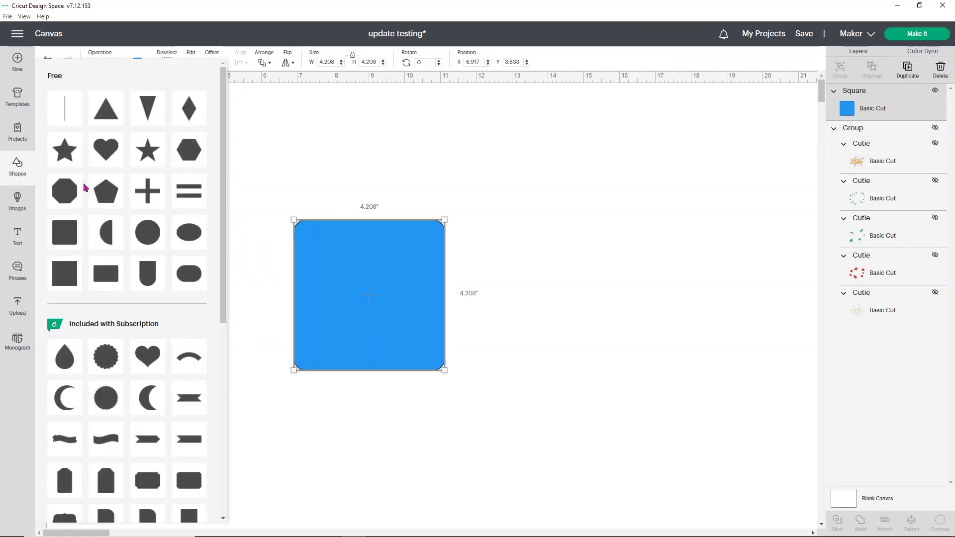
pyautogui.click(265, 186)
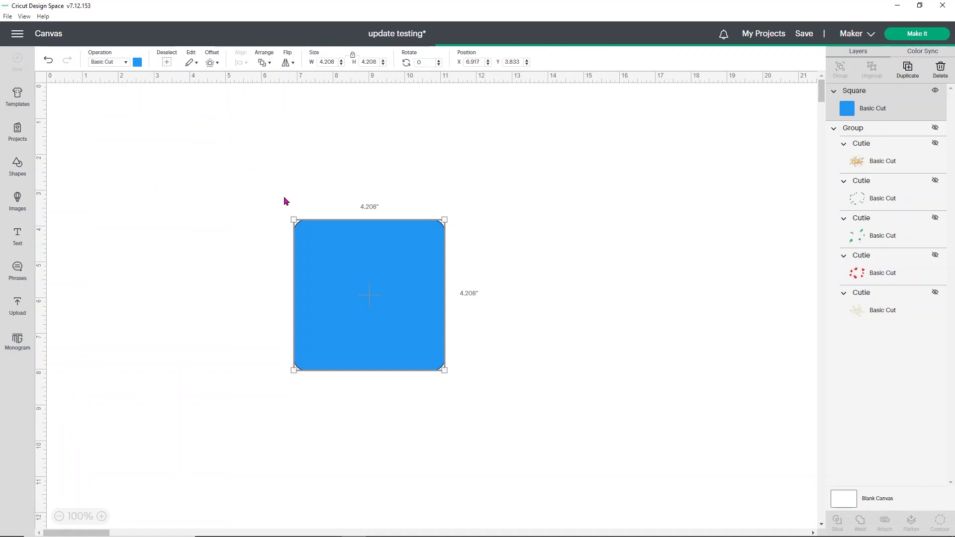
pyautogui.click(248, 283)
pyautogui.moveTo(248, 283); pyautogui.dragTo(233, 233)
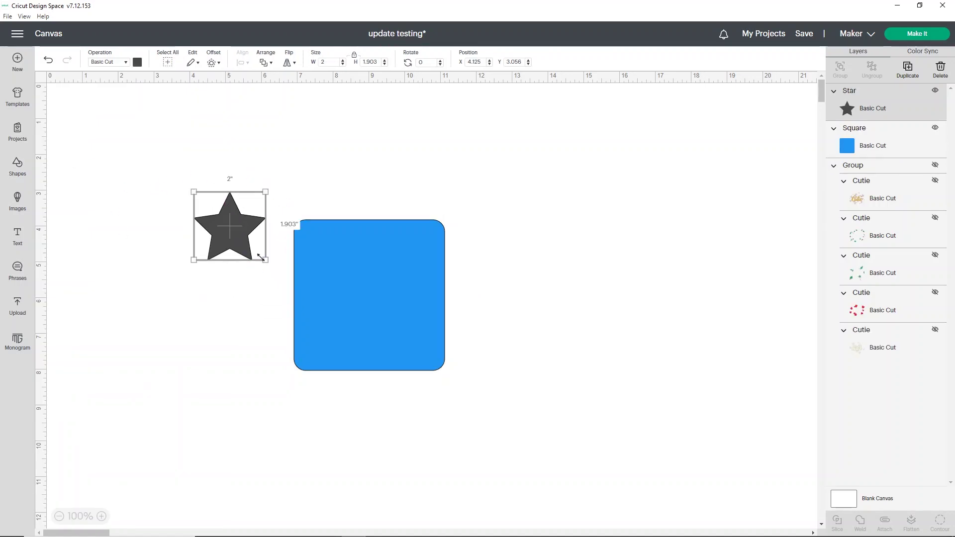
pyautogui.moveTo(264, 262); pyautogui.dragTo(366, 358)
pyautogui.click(312, 303)
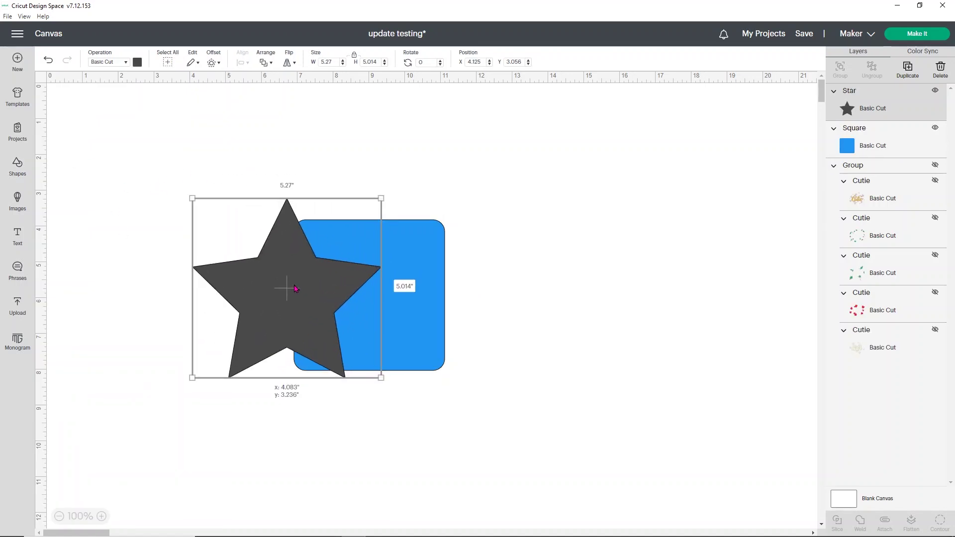
pyautogui.click(137, 62)
pyautogui.click(148, 133)
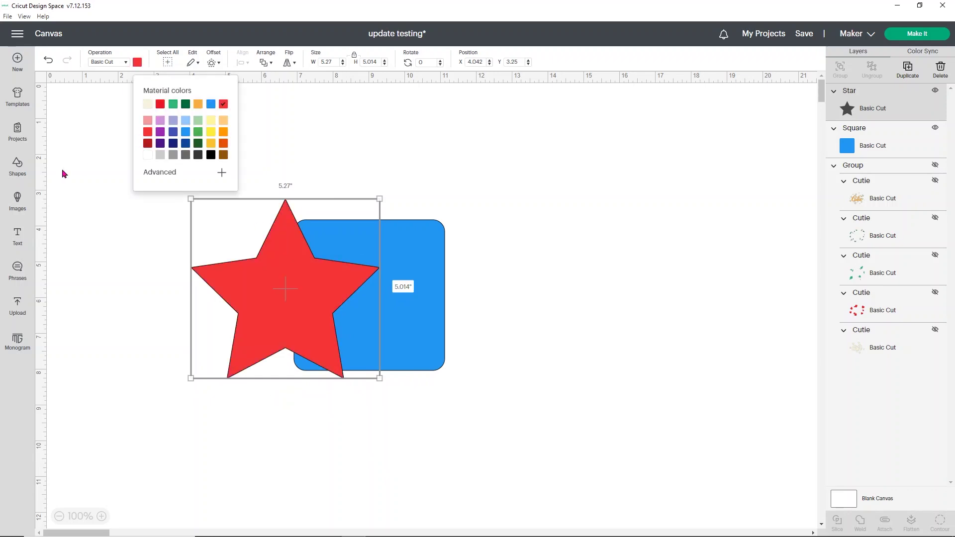
# Add a heart over the star, enlarge it to about 4.6 inches wide, and colour it yellow.
pyautogui.click(21, 176)
pyautogui.click(115, 155)
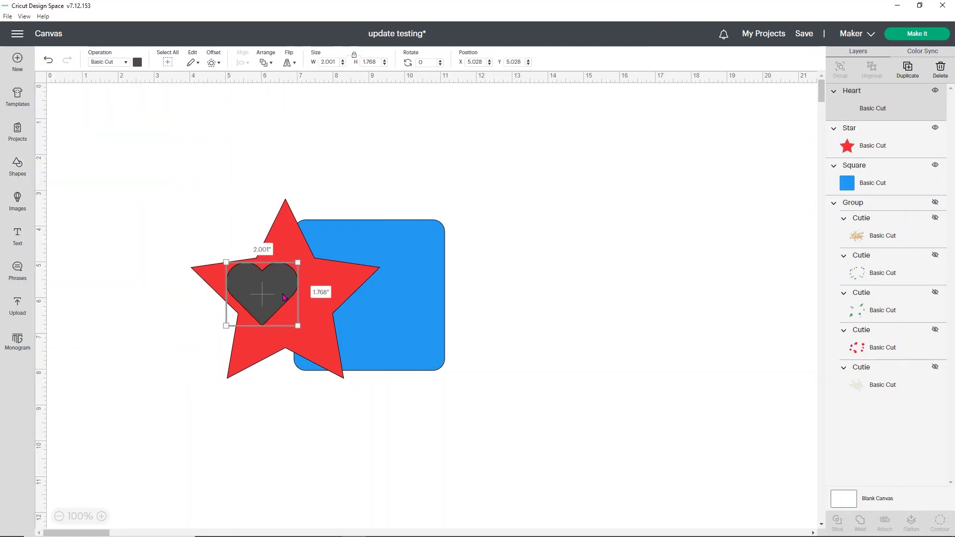
pyautogui.moveTo(283, 295); pyautogui.dragTo(260, 206)
pyautogui.moveTo(274, 239); pyautogui.dragTo(366, 326)
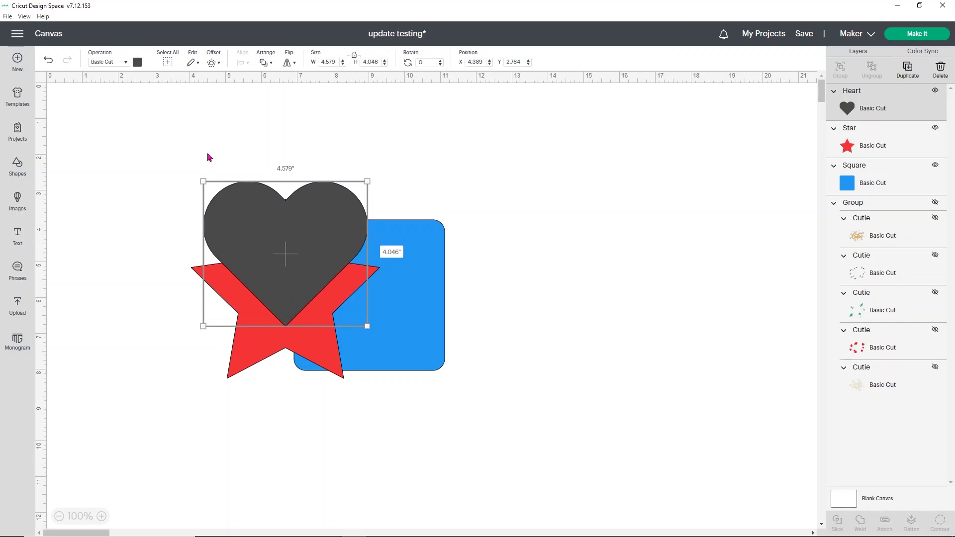
pyautogui.click(137, 63)
pyautogui.click(210, 143)
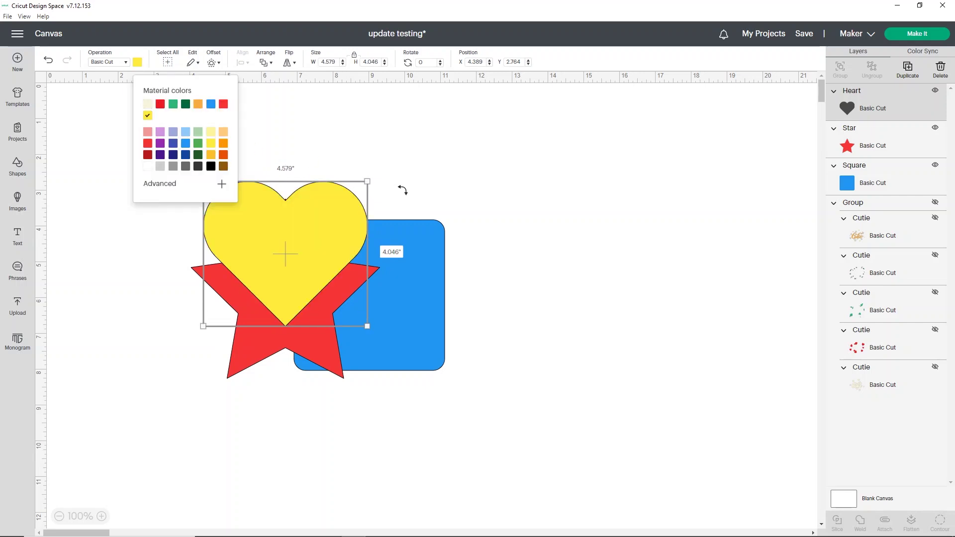
# Bring the blue square forward with Ctrl+], then send it to the back.
pyautogui.click(500, 239)
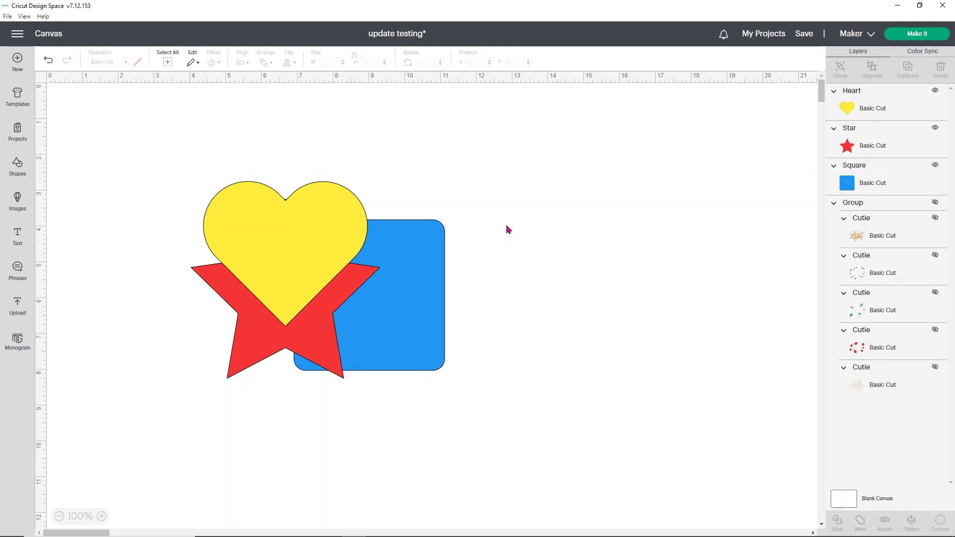
pyautogui.click(438, 256)
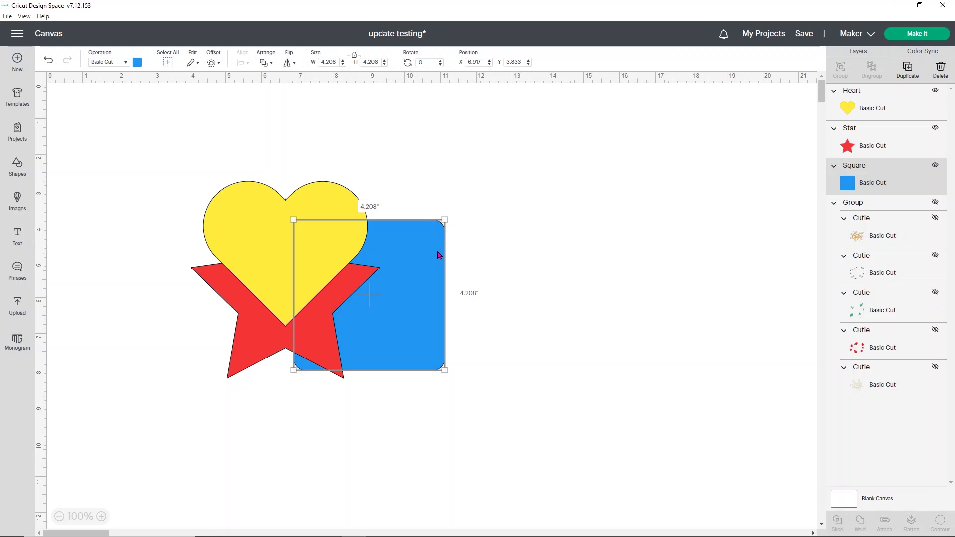
pyautogui.hotkey('ctrl', ']')
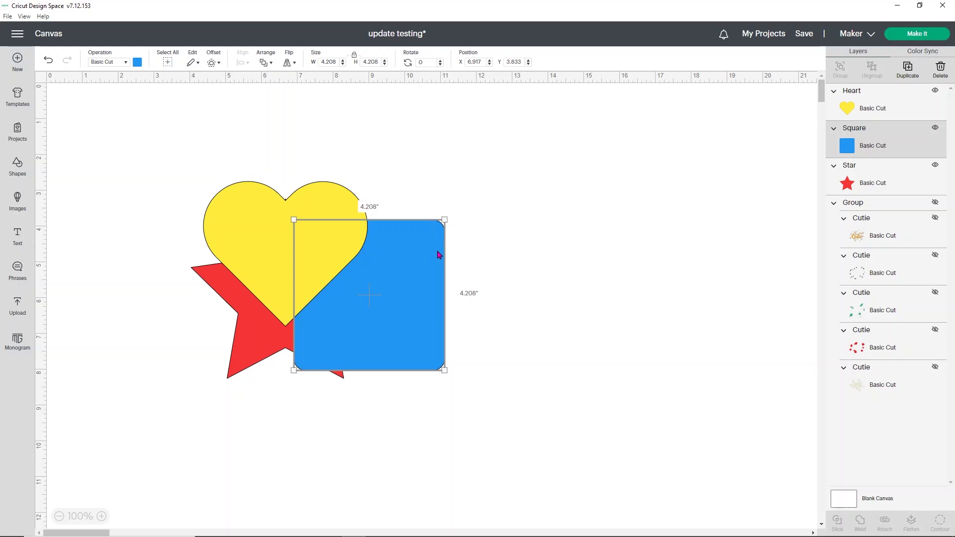
pyautogui.hotkey('ctrl', 'shift', '[')
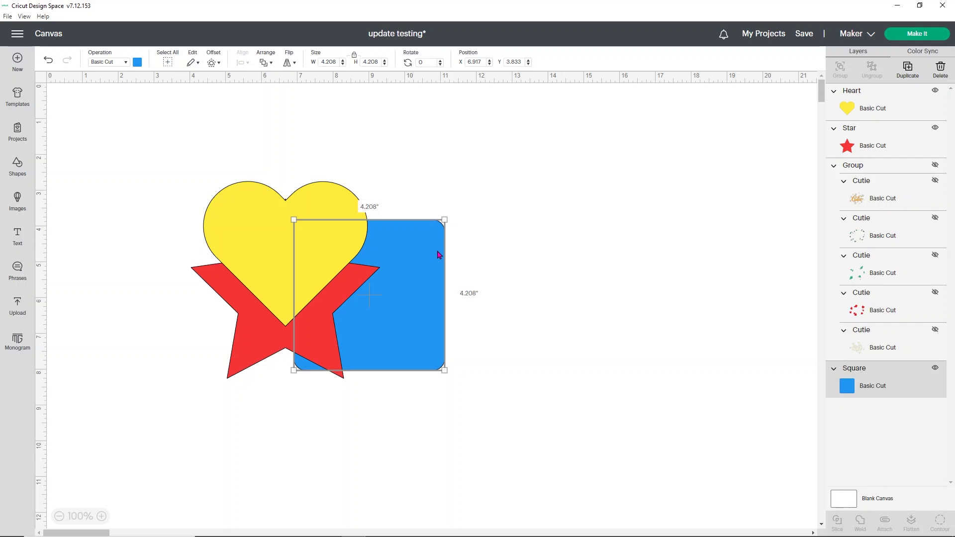
# Bring the square to the front, then bring the red star in front of everything.
pyautogui.hotkey('ctrl', 'shift', ']')
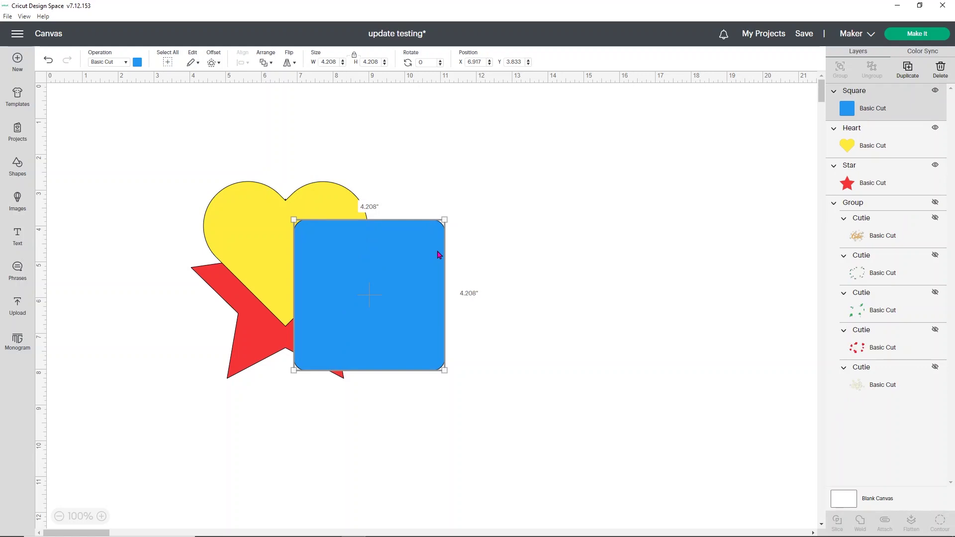
pyautogui.click(258, 345)
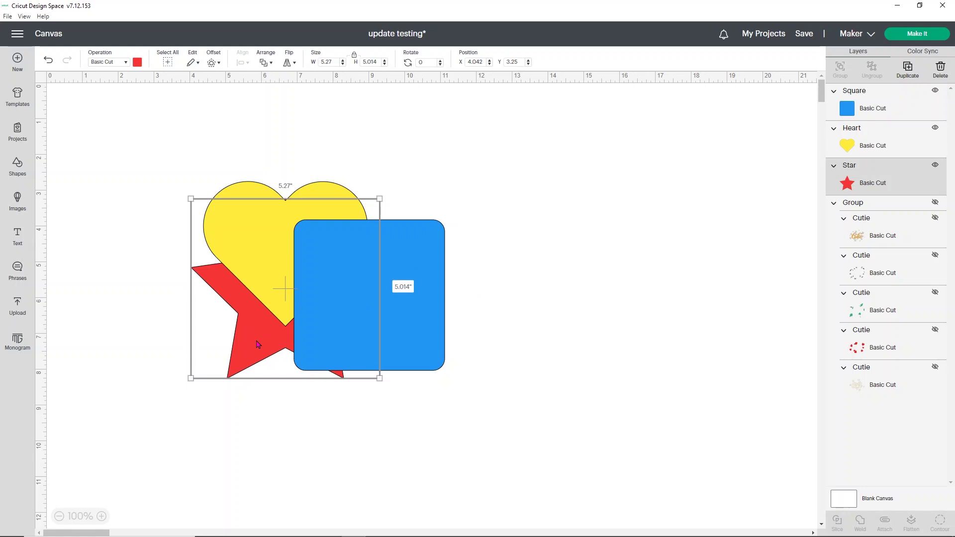
pyautogui.hotkey('ctrl', 'shift', ']')
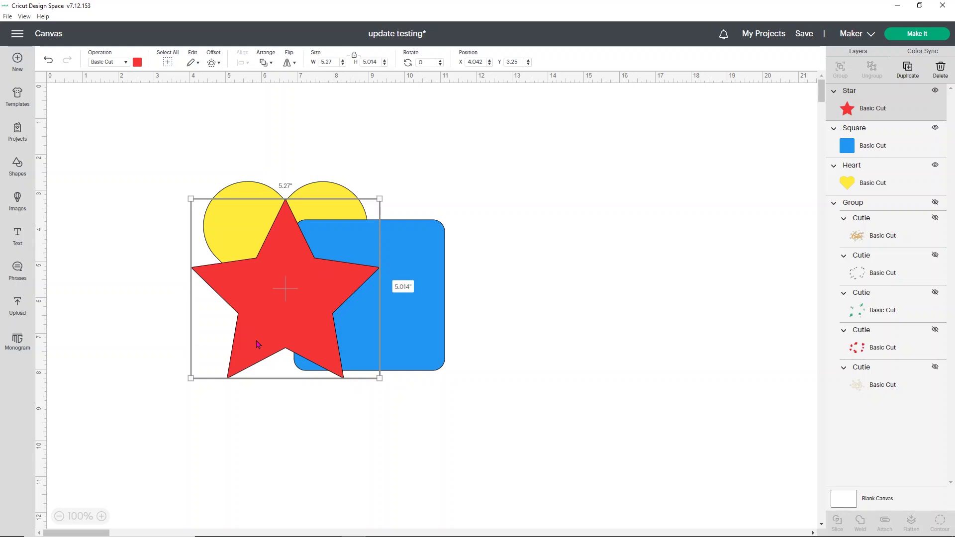
pyautogui.press('Escape')
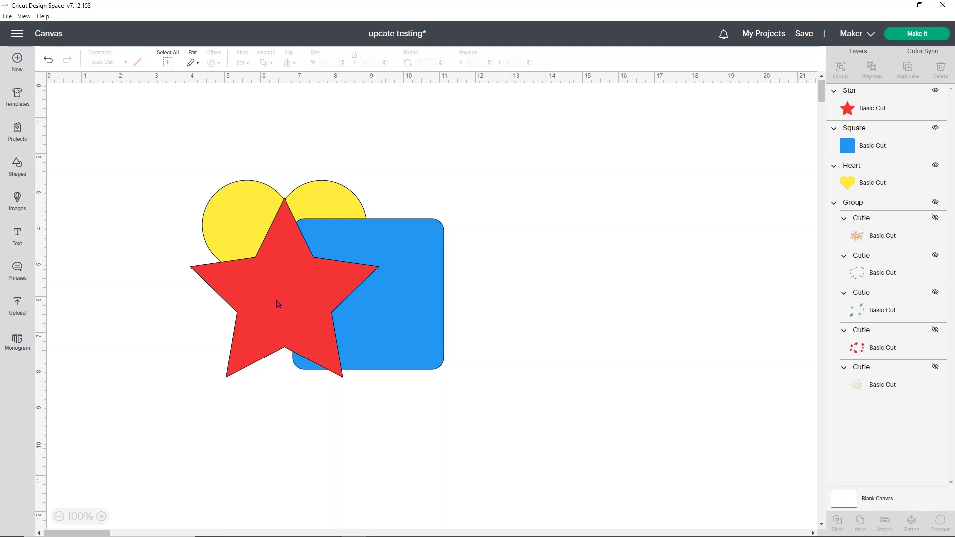
pyautogui.scroll(5, 278, 303)
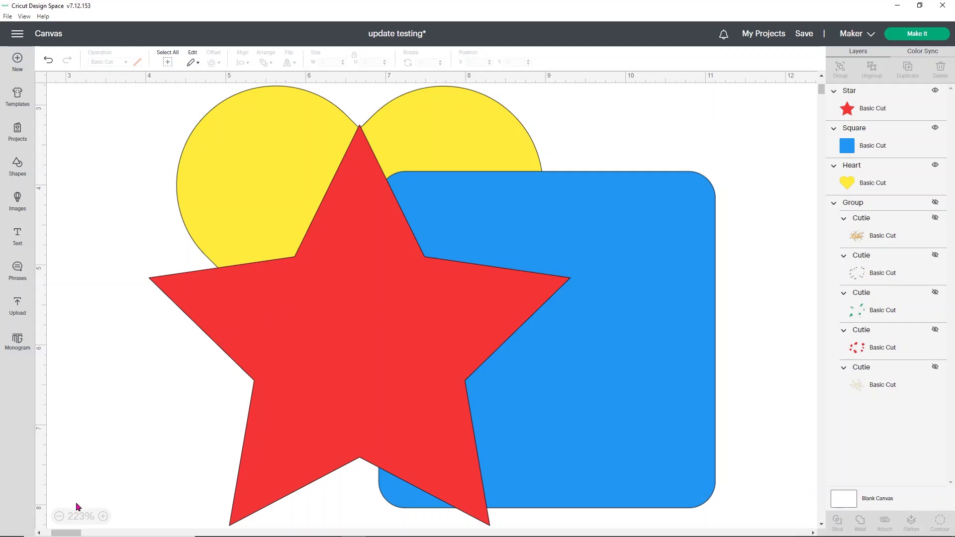
pyautogui.click(60, 517)
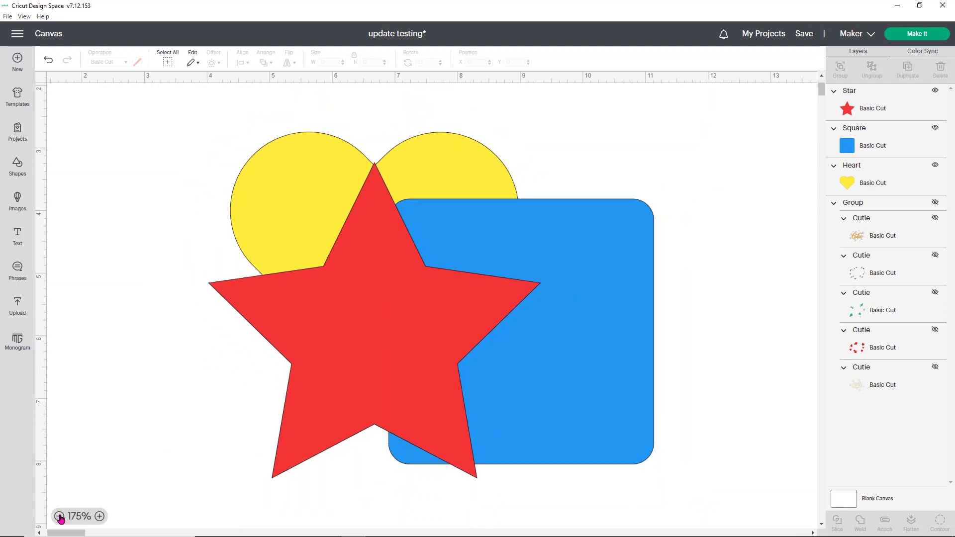
pyautogui.click(59, 516)
pyautogui.click(60, 516)
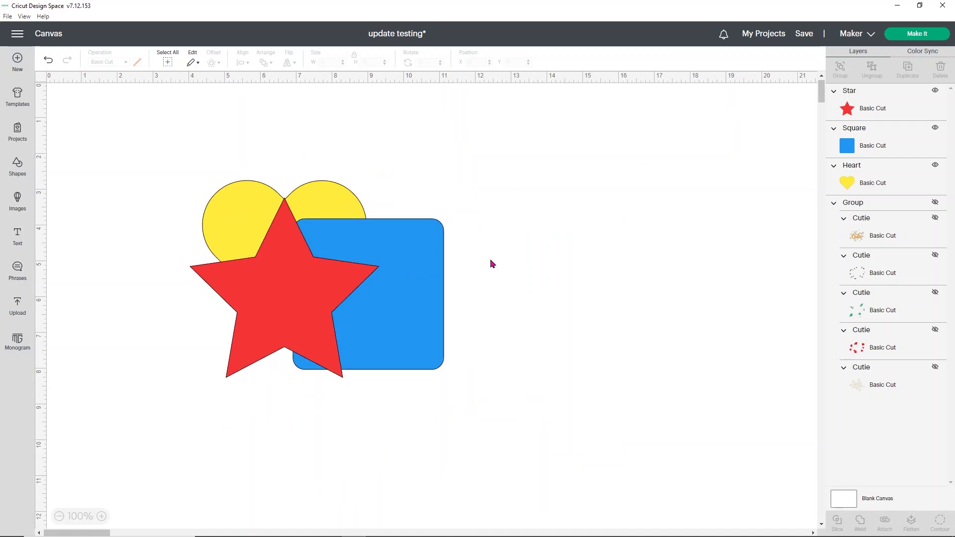
# Move the square right, the star down-left and the heart up-right.
pyautogui.moveTo(403, 291); pyautogui.dragTo(649, 238)
pyautogui.moveTo(284, 317); pyautogui.dragTo(181, 362)
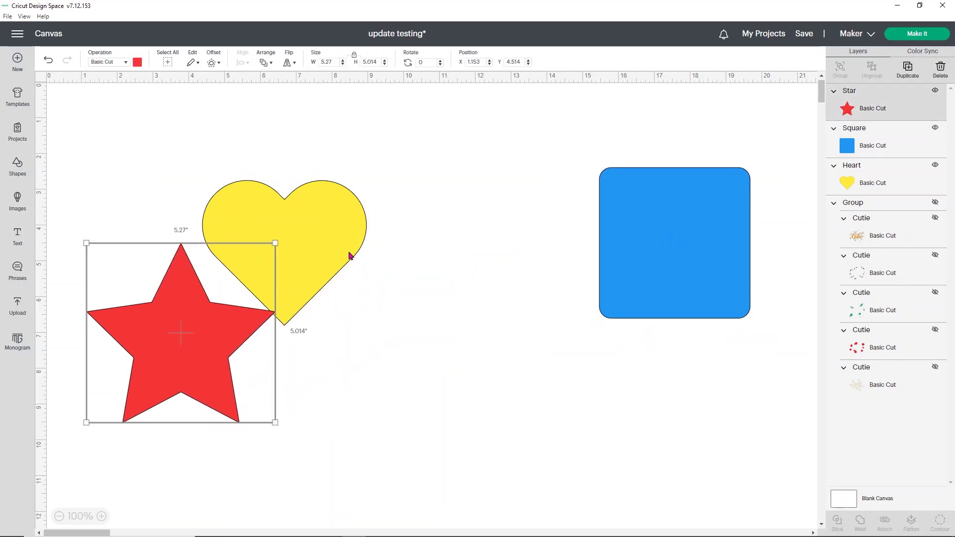
pyautogui.moveTo(346, 247); pyautogui.dragTo(469, 194)
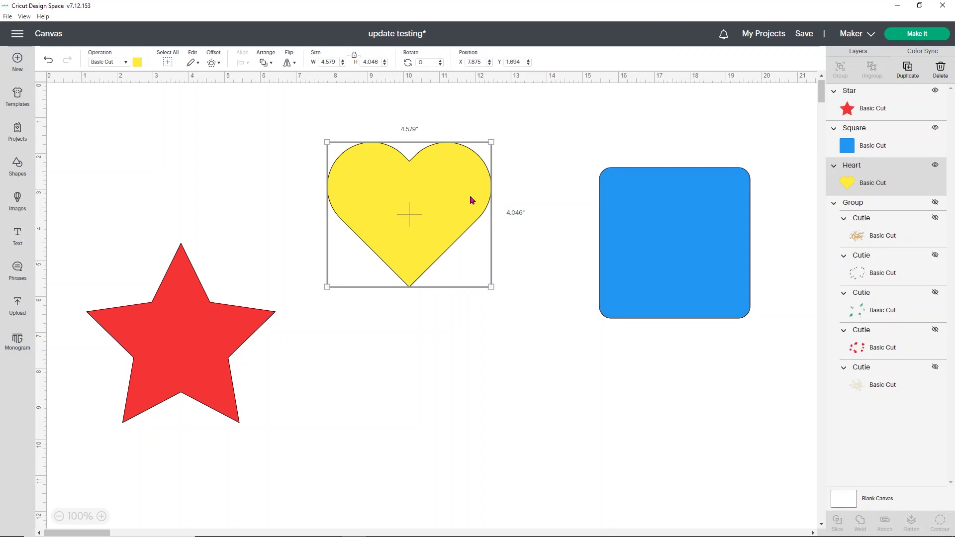
pyautogui.scroll(5, 470, 200)
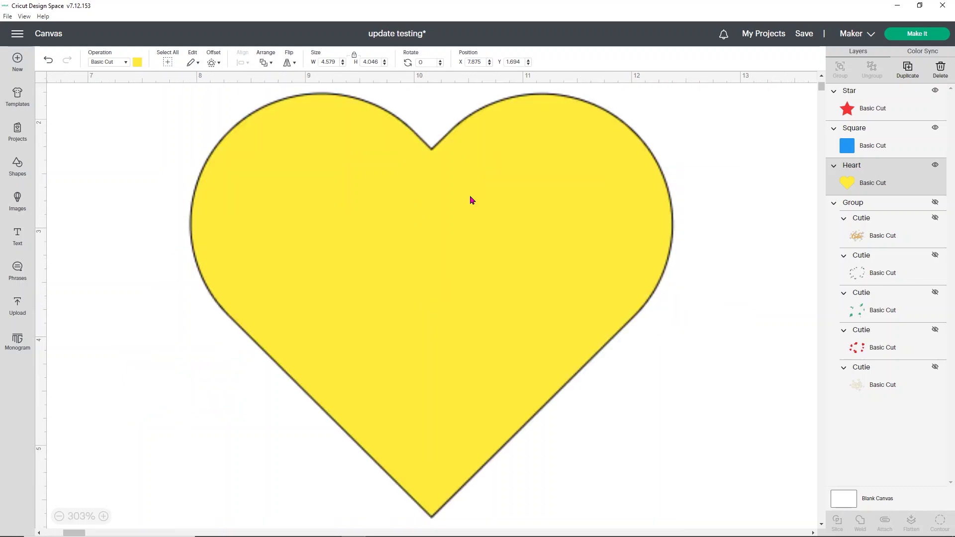
# Select the heart and zoom the canvas back out to 100%.
pyautogui.click(470, 199)
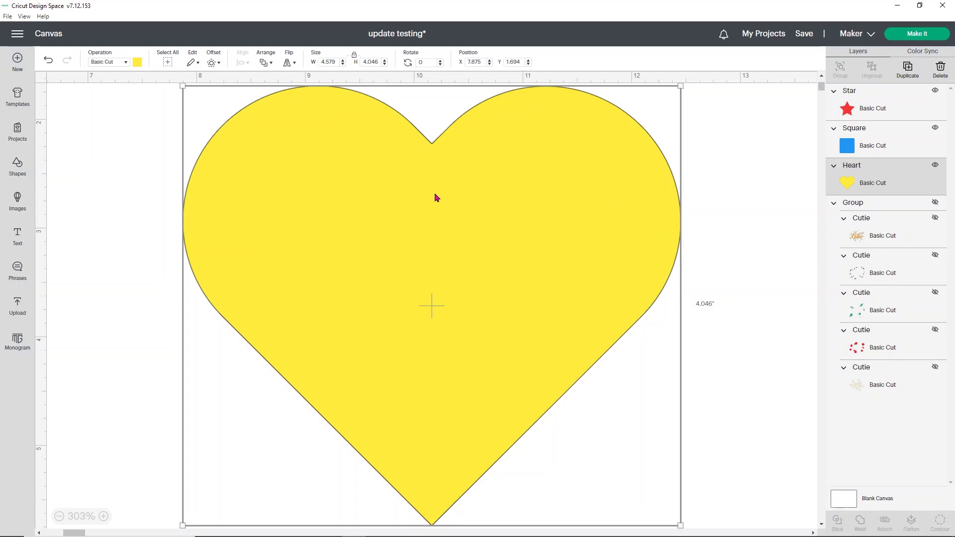
pyautogui.click(60, 517)
pyautogui.click(60, 516)
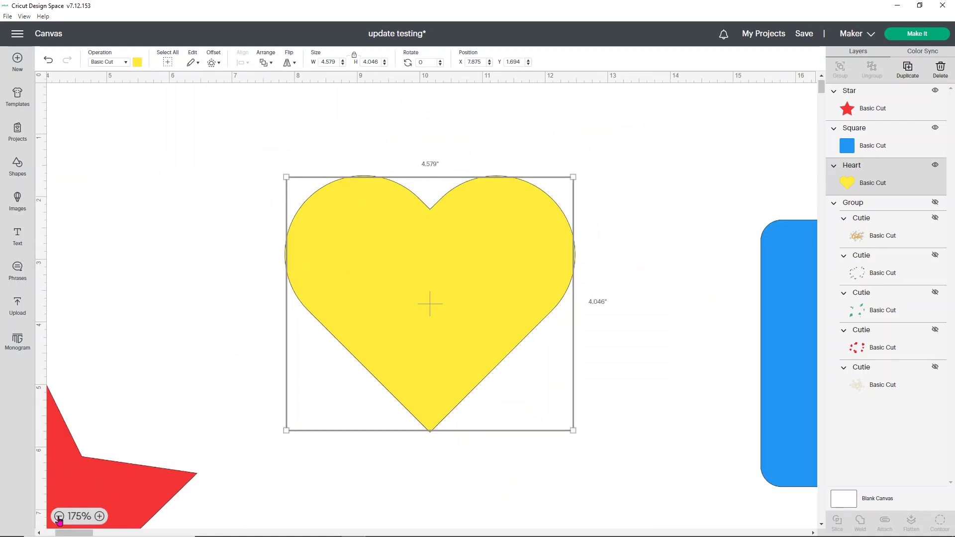
pyautogui.click(60, 516)
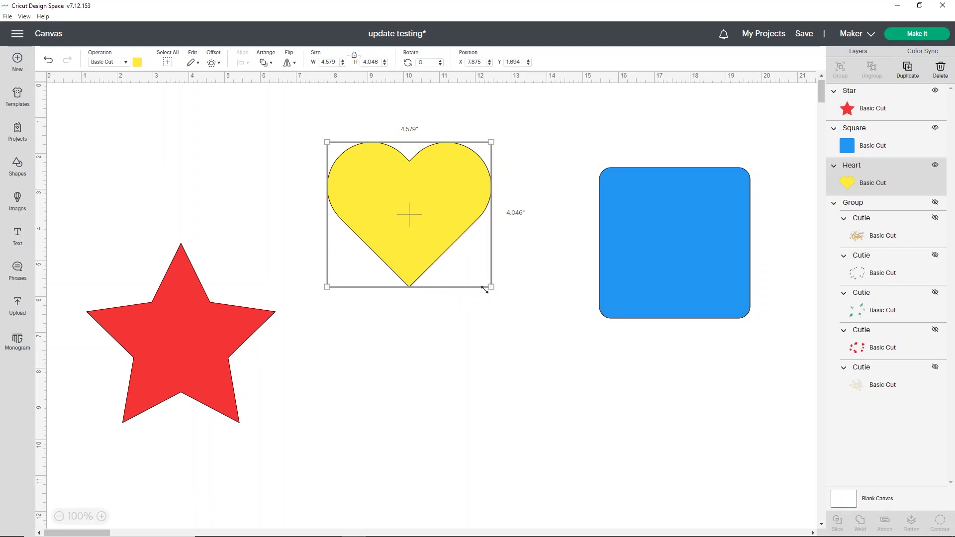
pyautogui.moveTo(402, 350)
pyautogui.mouseDown()
pyautogui.moveTo(582, 364)
pyautogui.moveTo(737, 234)
pyautogui.mouseUp()
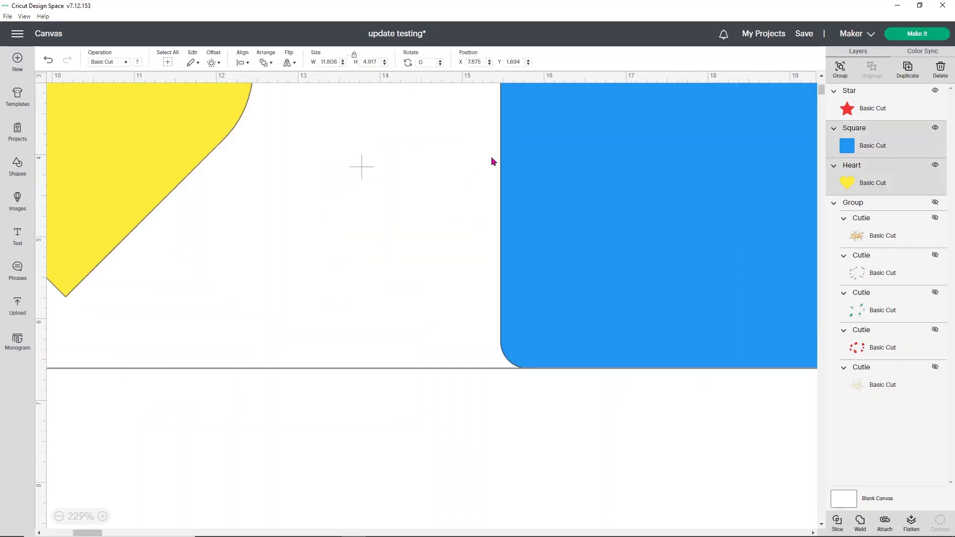
pyautogui.click(59, 516)
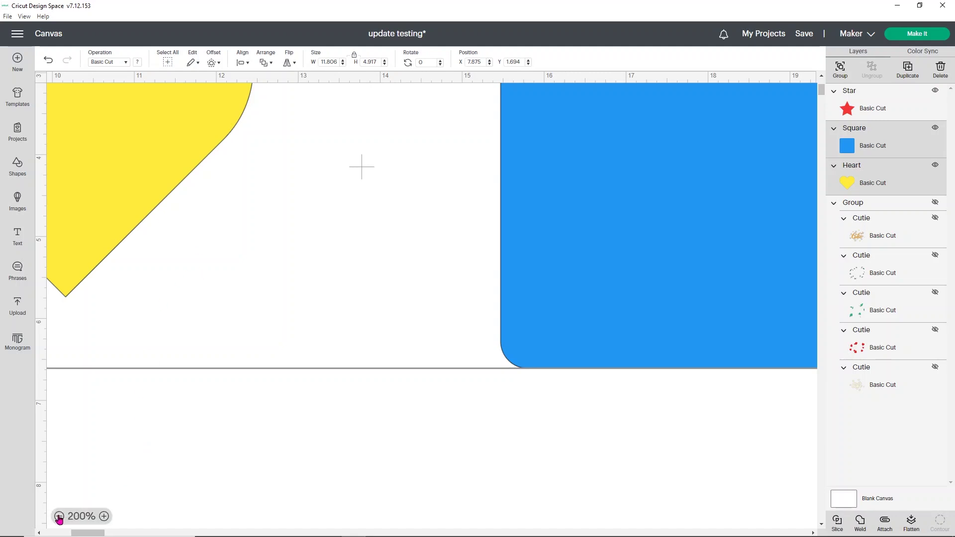
pyautogui.click(59, 516)
pyautogui.click(60, 516)
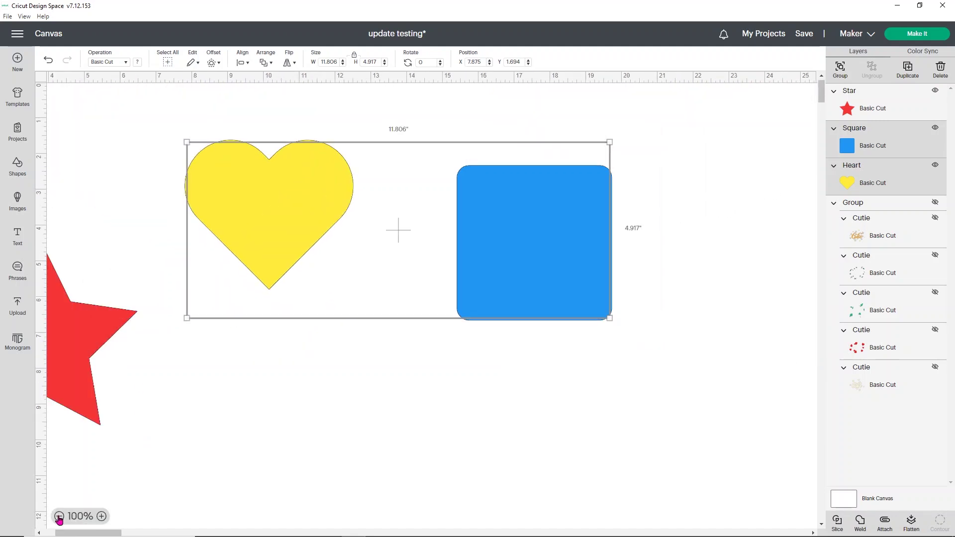
pyautogui.moveTo(89, 533); pyautogui.dragTo(45, 533)
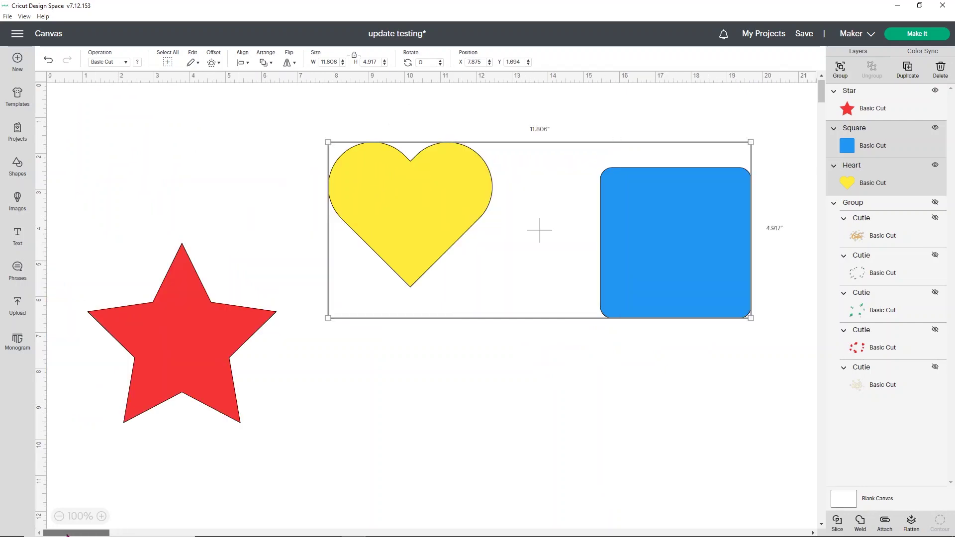
pyautogui.click(82, 223)
pyautogui.moveTo(82, 220); pyautogui.dragTo(149, 299)
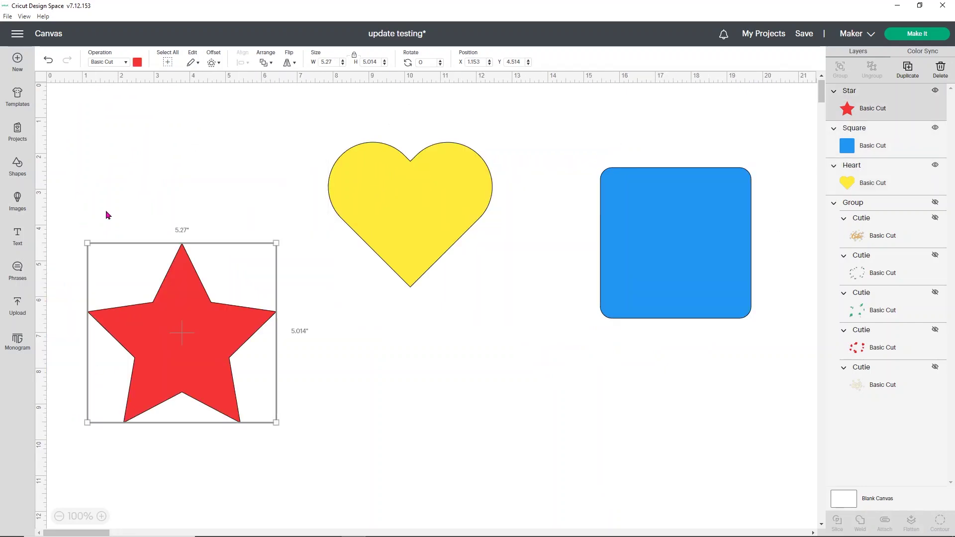
pyautogui.moveTo(104, 191); pyautogui.dragTo(287, 398)
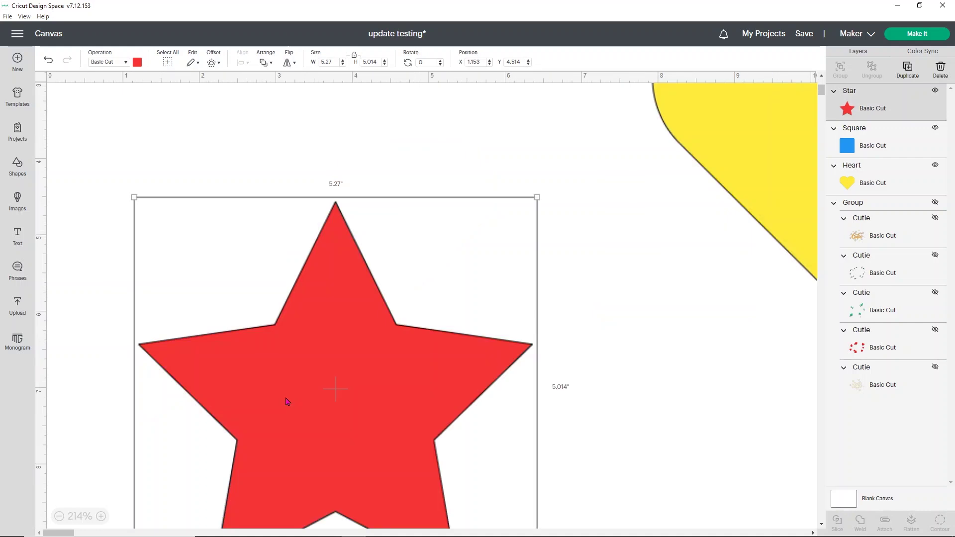
pyautogui.click(309, 358)
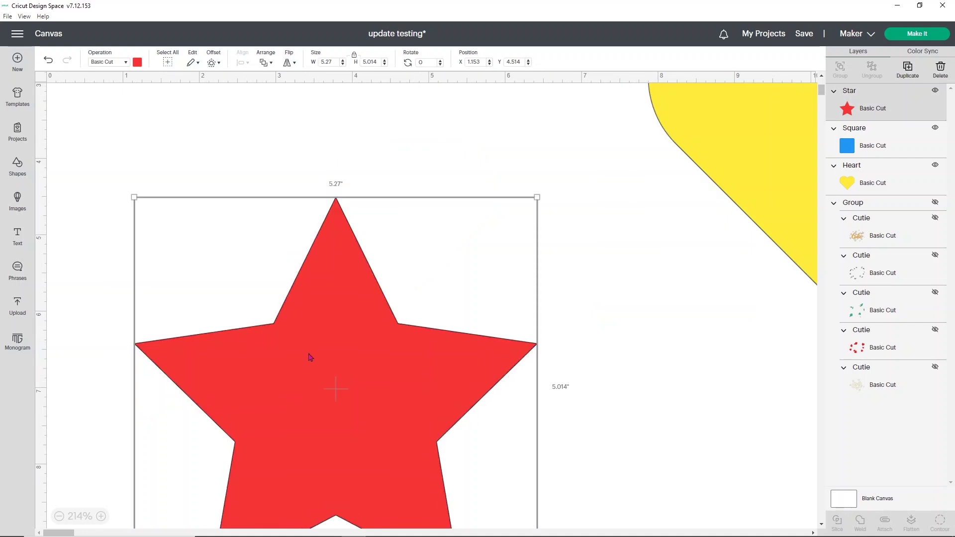
pyautogui.click(57, 516)
pyautogui.click(59, 517)
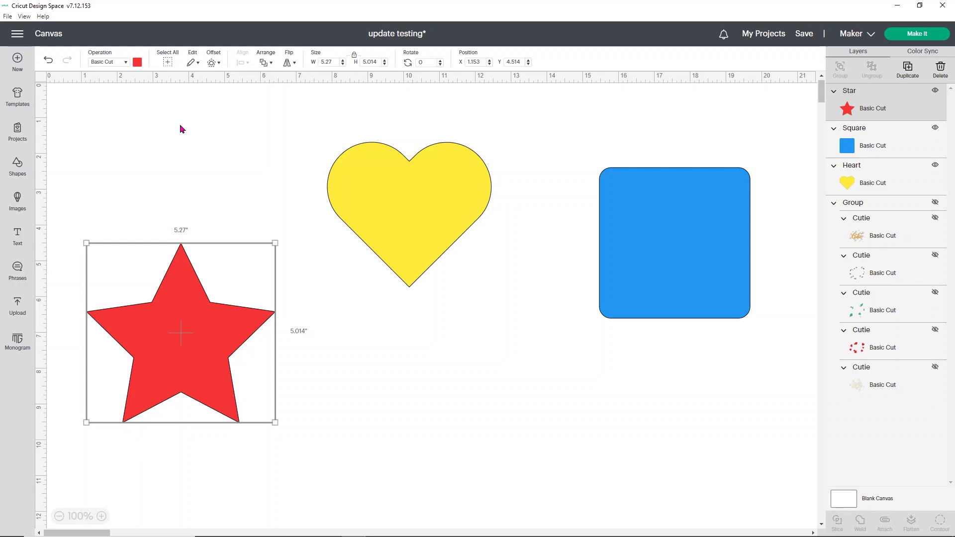
pyautogui.click(320, 206)
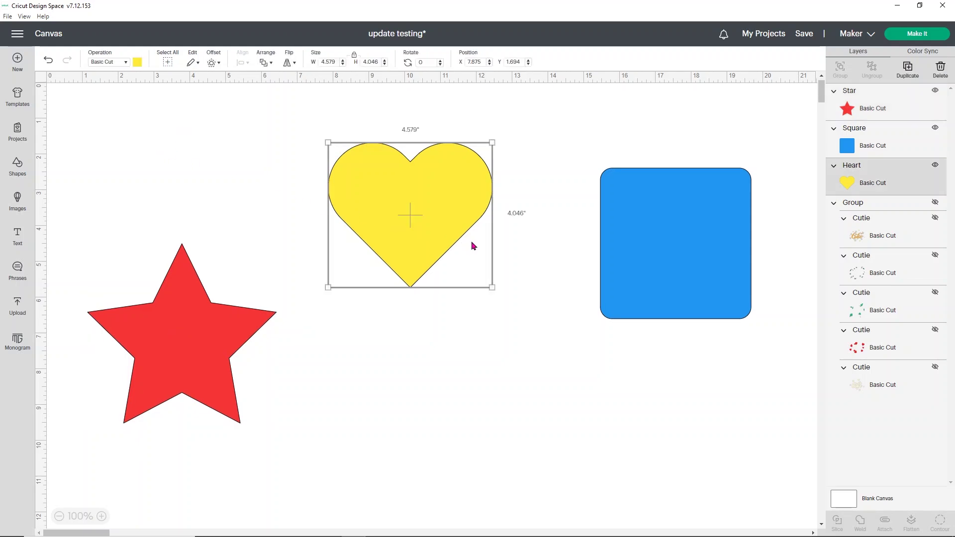
pyautogui.click(650, 271)
pyautogui.hscroll(3, 650, 271)
pyautogui.click(712, 415)
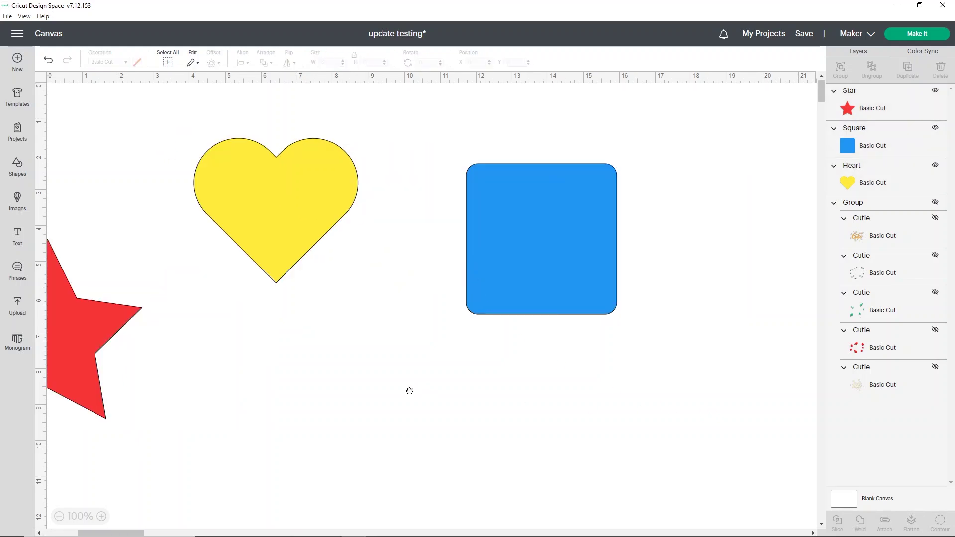
pyautogui.hscroll(5, 410, 390)
pyautogui.hscroll(5, 572, 327)
pyautogui.hscroll(-3, 452, 324)
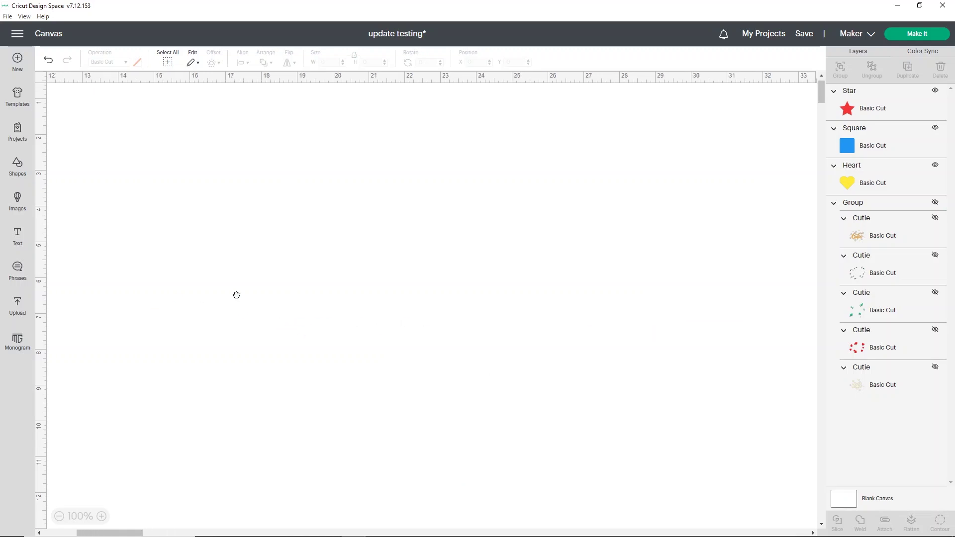
pyautogui.hscroll(-3, 241, 308)
pyautogui.click(885, 100)
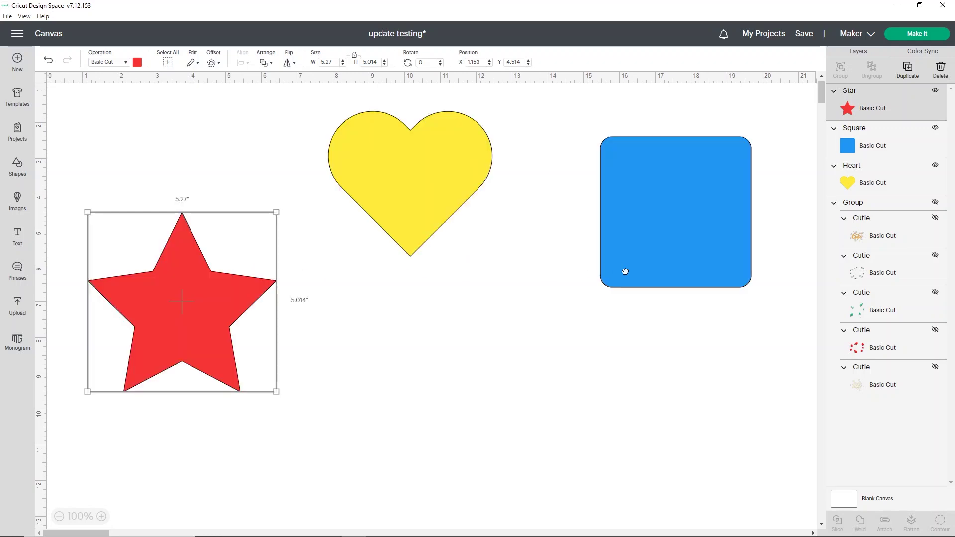
# Deselect the star, then Alt-drag copies of the yellow heart and blue square below their originals.
pyautogui.click(386, 348)
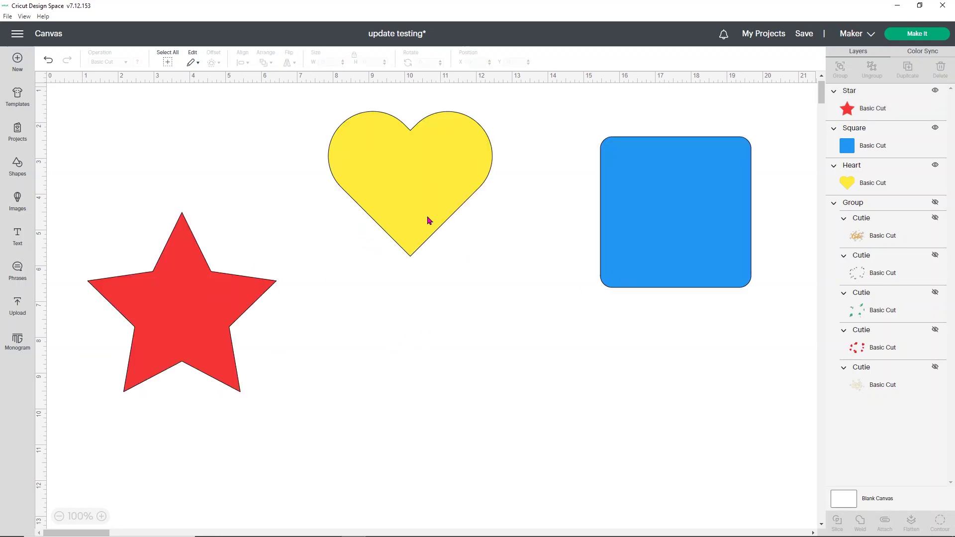
pyautogui.click(434, 201)
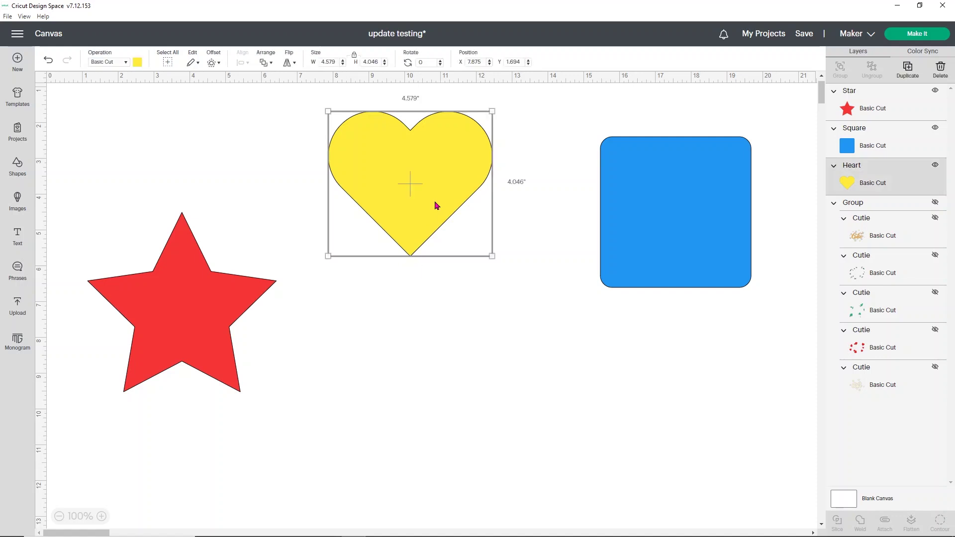
pyautogui.moveTo(434, 201); pyautogui.dragTo(462, 381)
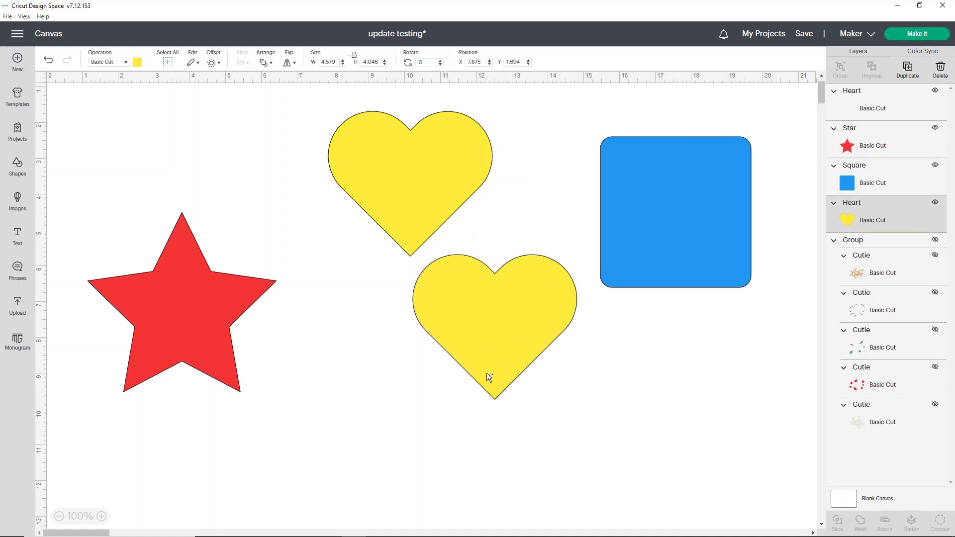
pyautogui.click(656, 235)
pyautogui.moveTo(657, 234); pyautogui.dragTo(620, 410)
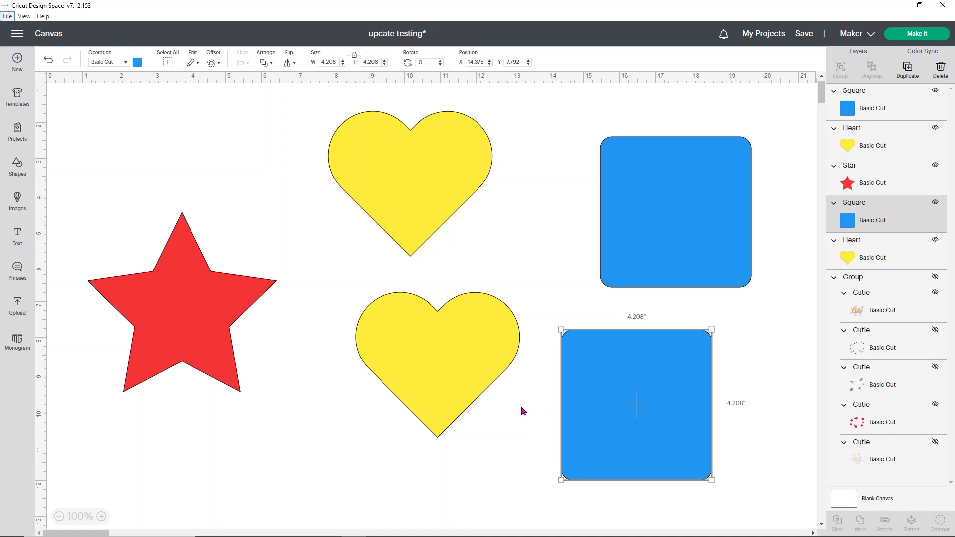
pyautogui.scroll(2, 521, 395)
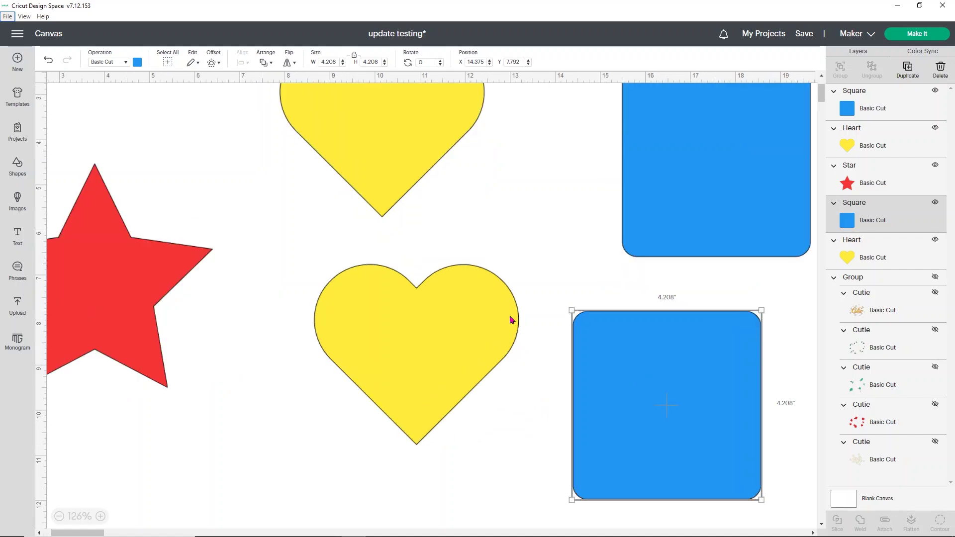
pyautogui.scroll(2, 514, 335)
pyautogui.scroll(2, 511, 319)
pyautogui.scroll(1, 510, 319)
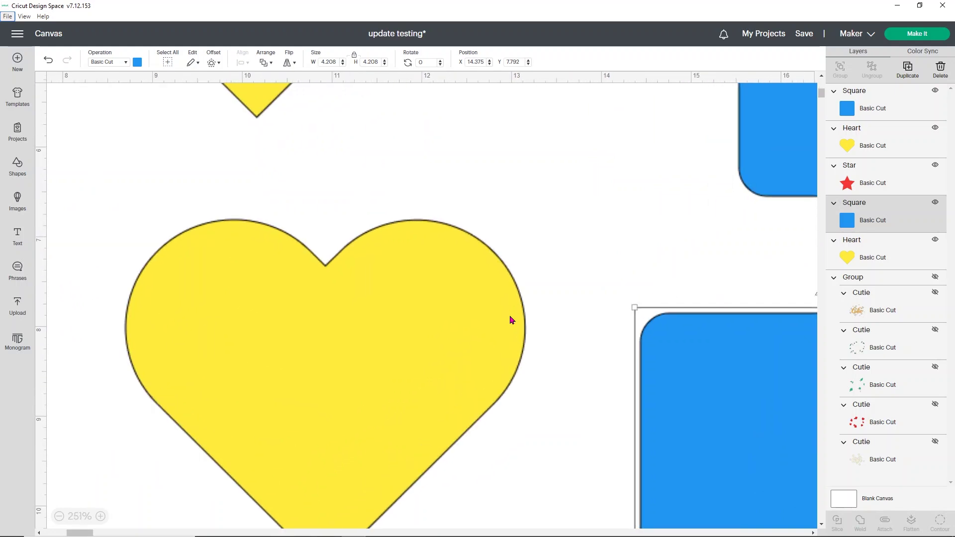
pyautogui.scroll(1, 510, 320)
pyautogui.scroll(-2, 510, 319)
pyautogui.scroll(-2, 510, 320)
pyautogui.scroll(-2, 510, 319)
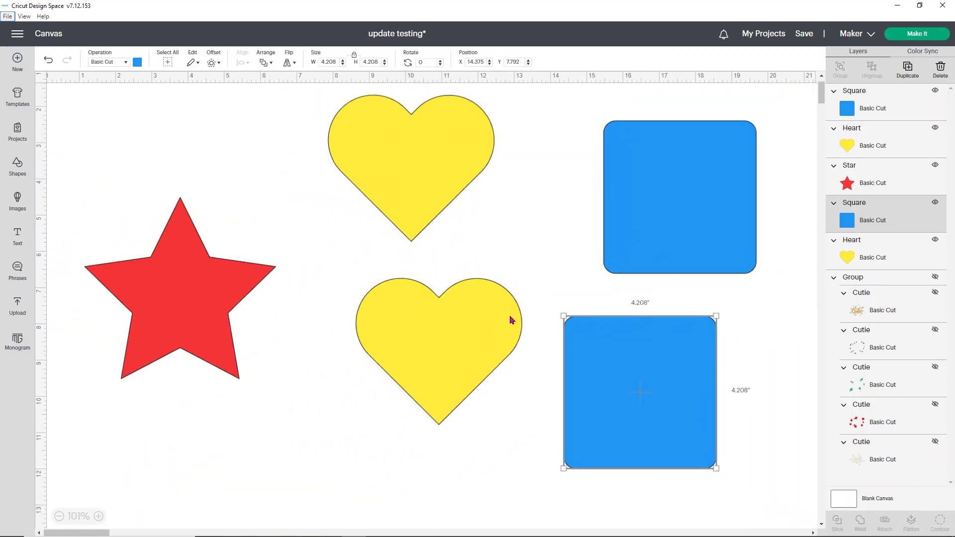
pyautogui.scroll(-2, 510, 319)
pyautogui.click(196, 462)
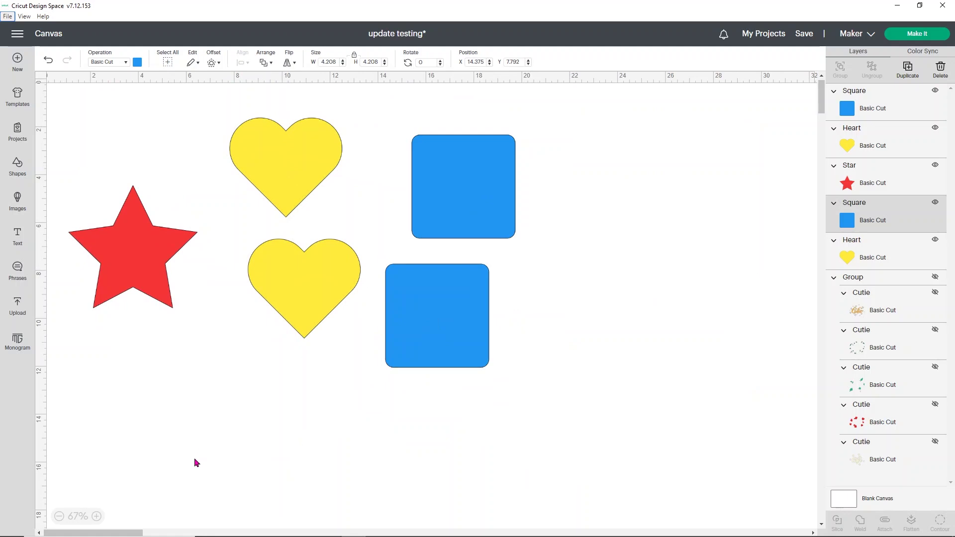
pyautogui.click(97, 515)
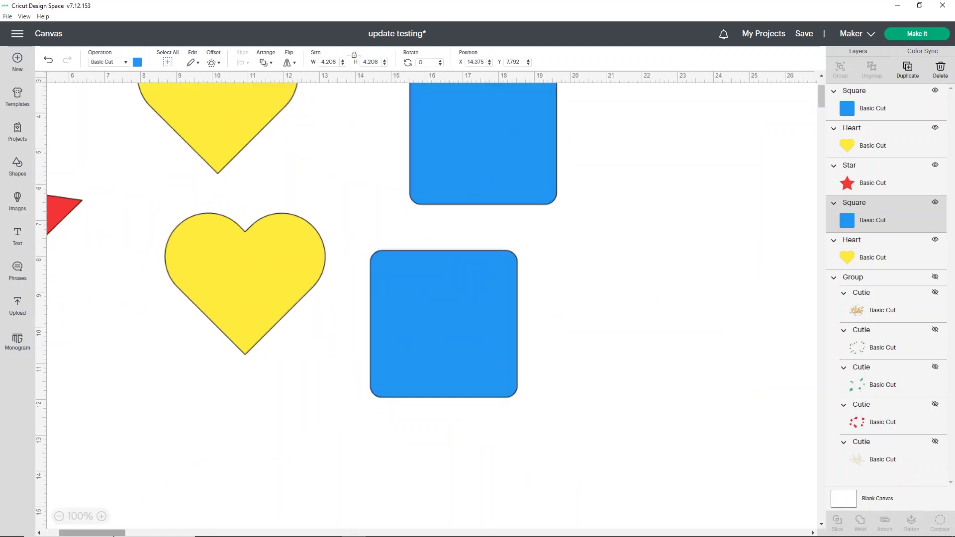
pyautogui.moveTo(112, 532); pyautogui.dragTo(67, 532)
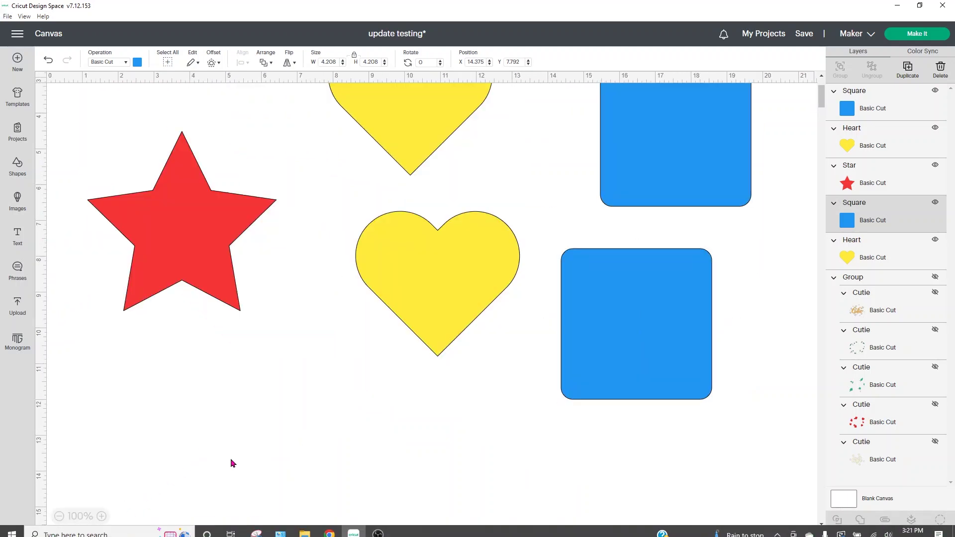
pyautogui.scroll(3, 231, 459)
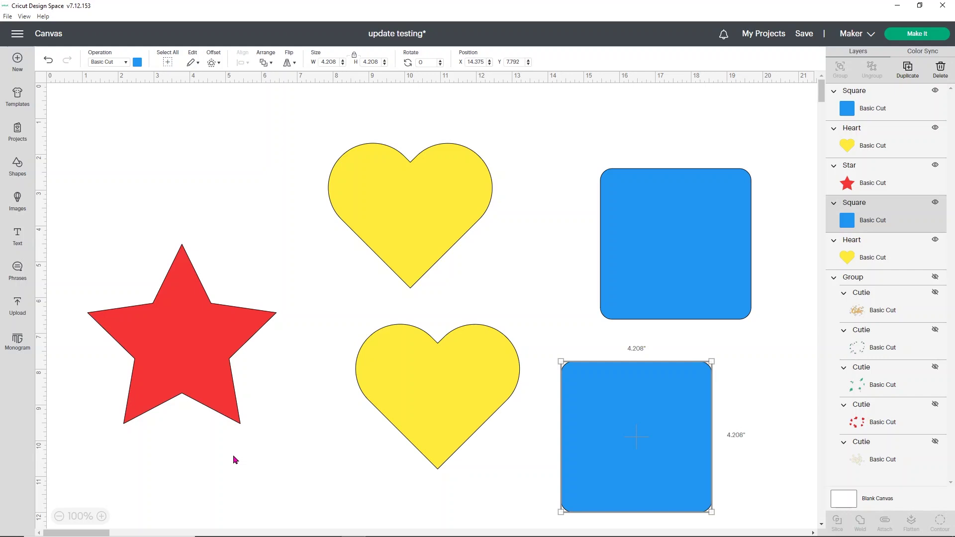
pyautogui.hotkey('ctrl', 'a')
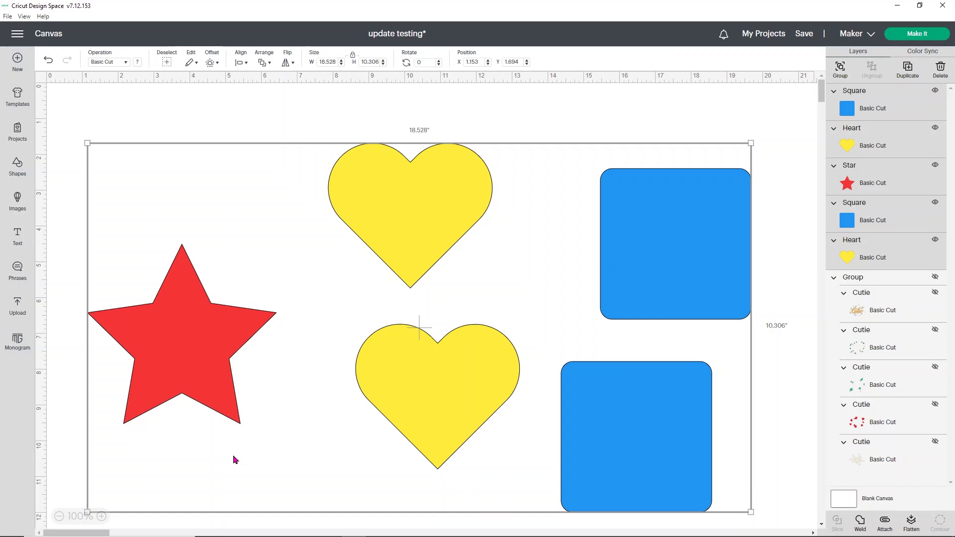
pyautogui.click(233, 461)
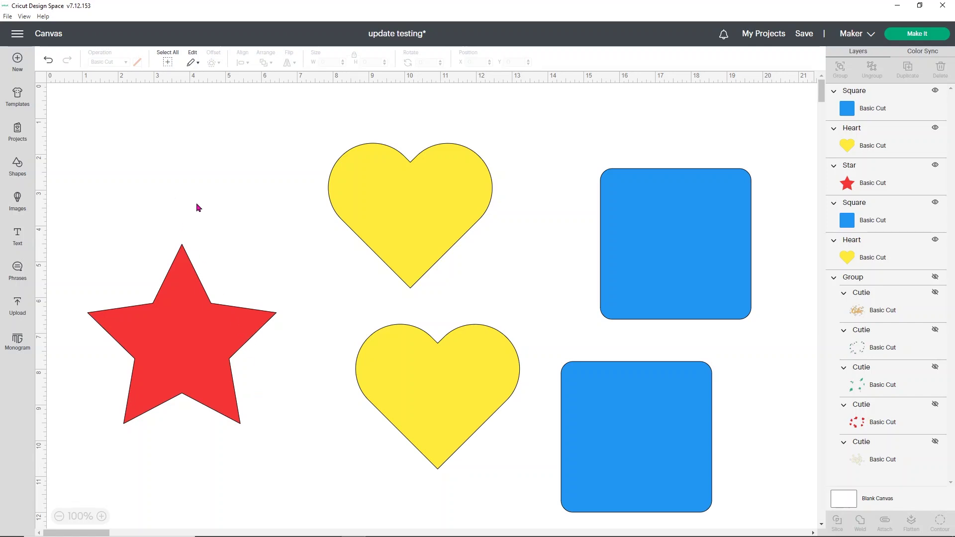
pyautogui.click(43, 84)
pyautogui.click(42, 82)
pyautogui.click(42, 83)
# Remove the red star, then the upper of the two yellow hearts, with Delete.
pyautogui.click(178, 326)
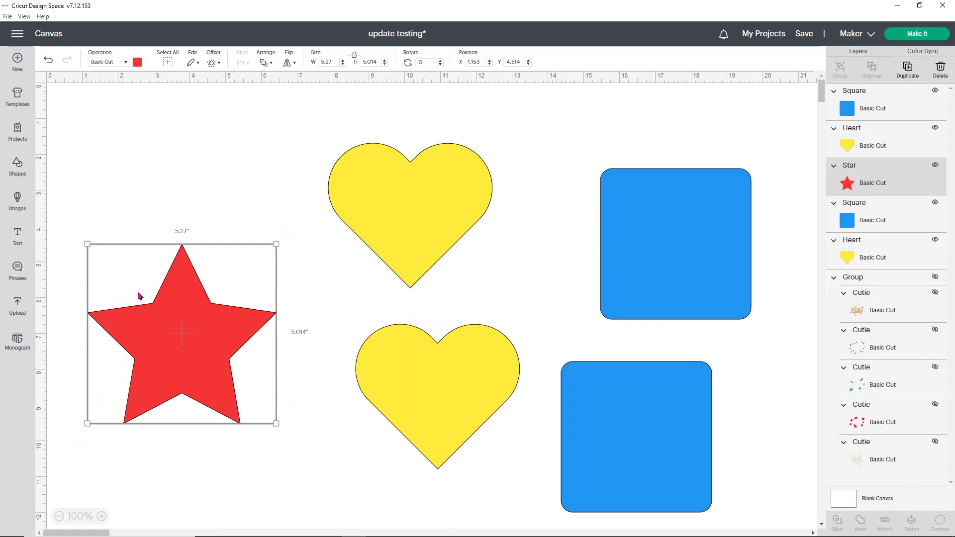
pyautogui.press('Delete')
pyautogui.click(346, 200)
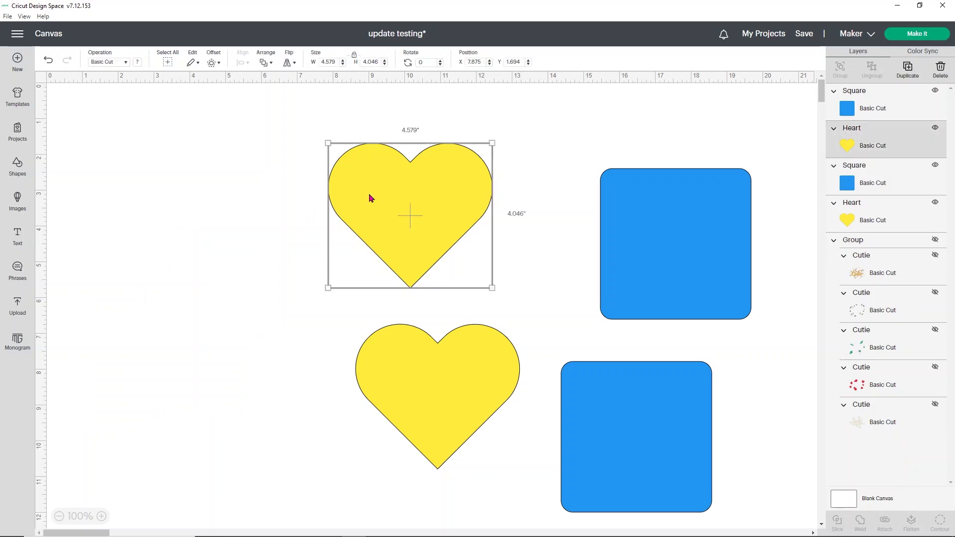
pyautogui.press('Delete')
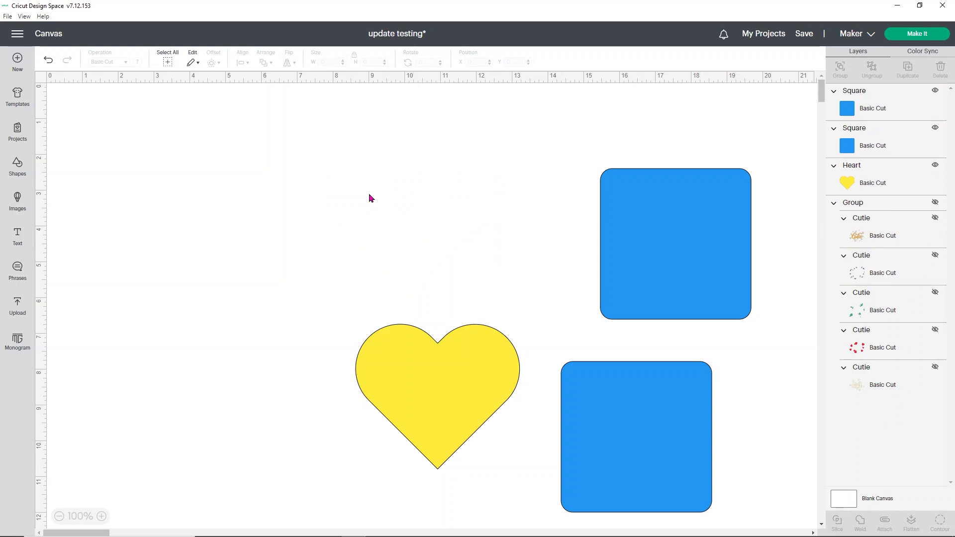